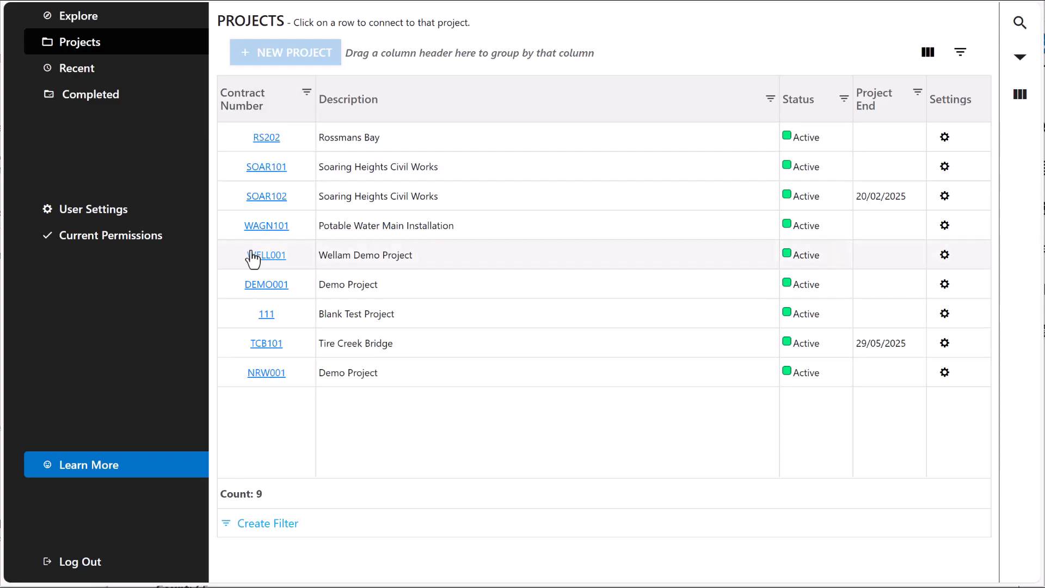
Step: Connect to the SOAR101 Soaring Heights Civil Works project and open its Lot Register
left_click(274, 167)
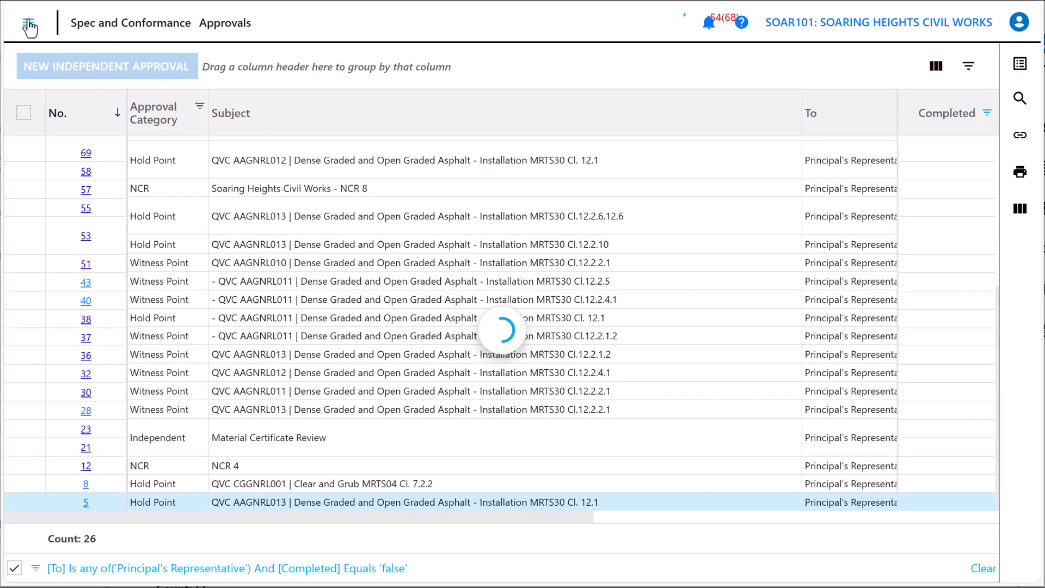
left_click(30, 27)
mouse_move(164, 198)
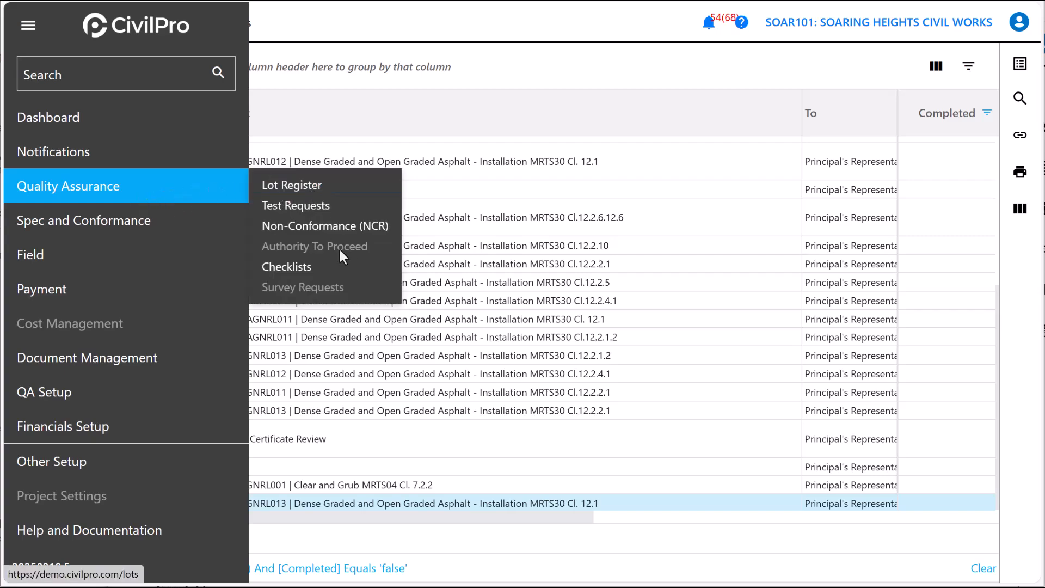
left_click(312, 188)
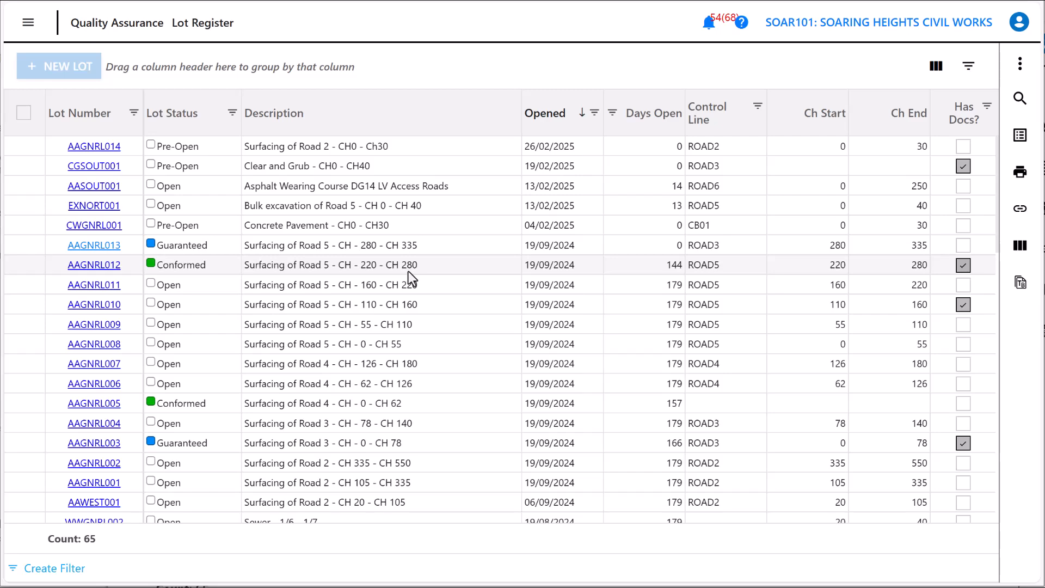
Step: Set the start register in the account settings to Approvals and save the user settings
left_click(1021, 23)
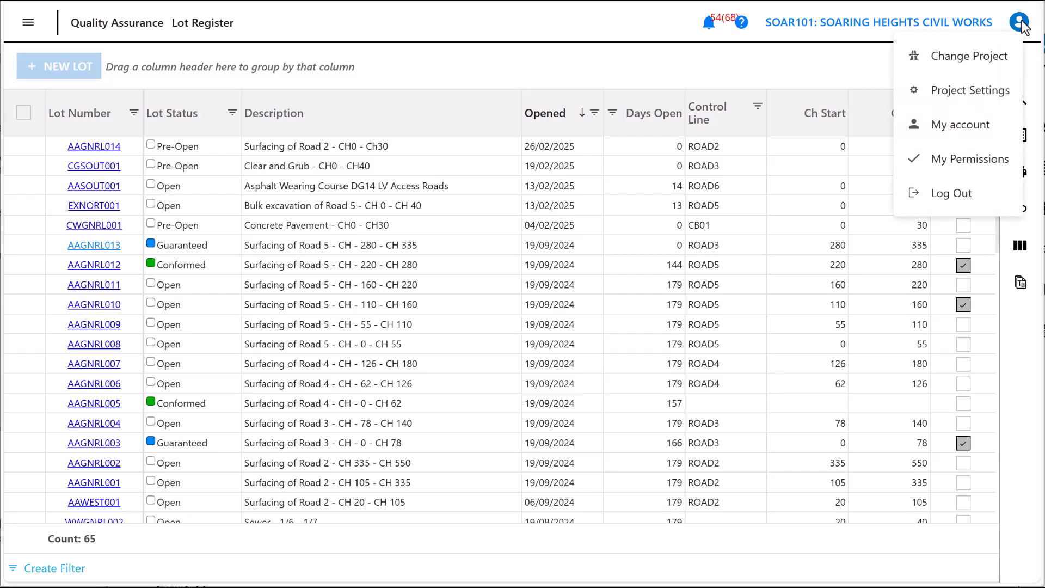
left_click(956, 130)
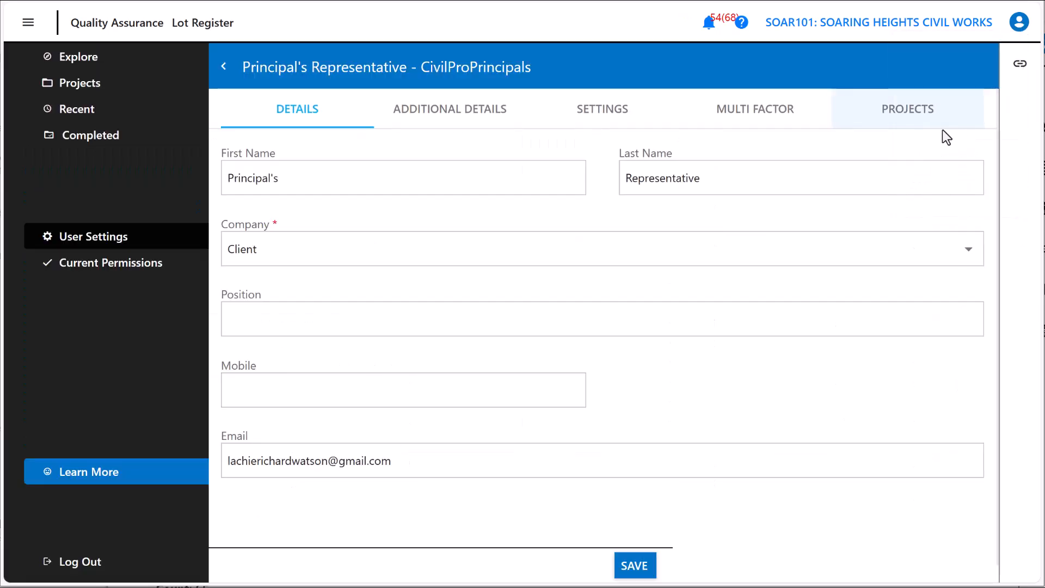
left_click(613, 116)
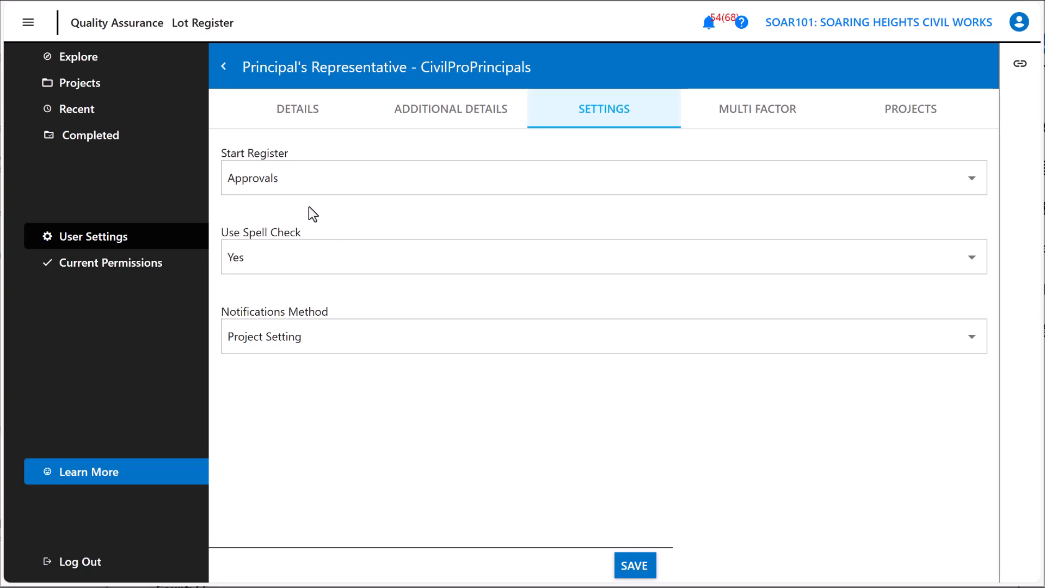
left_click(336, 191)
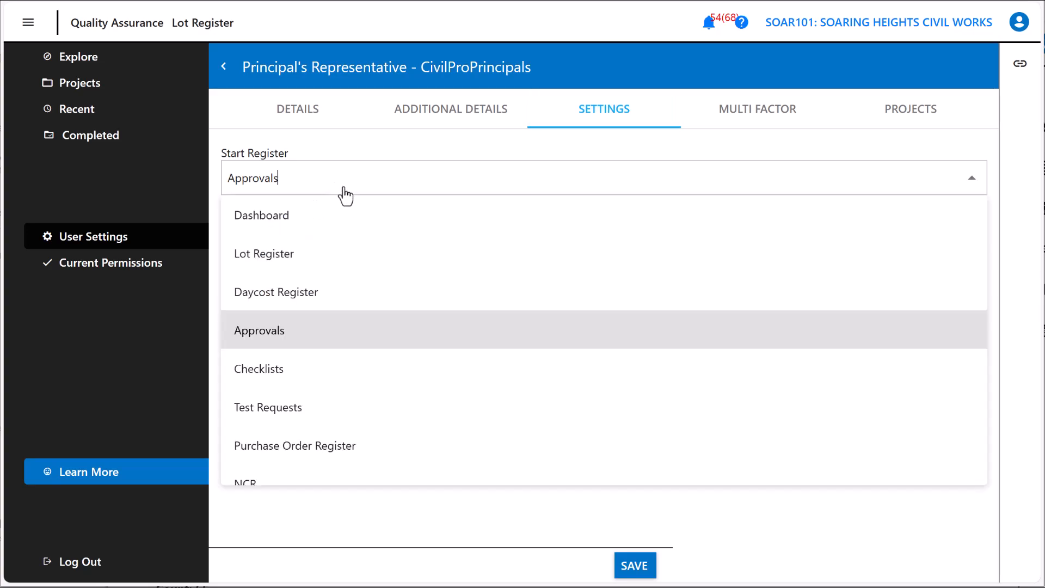
left_click(315, 334)
left_click(638, 567)
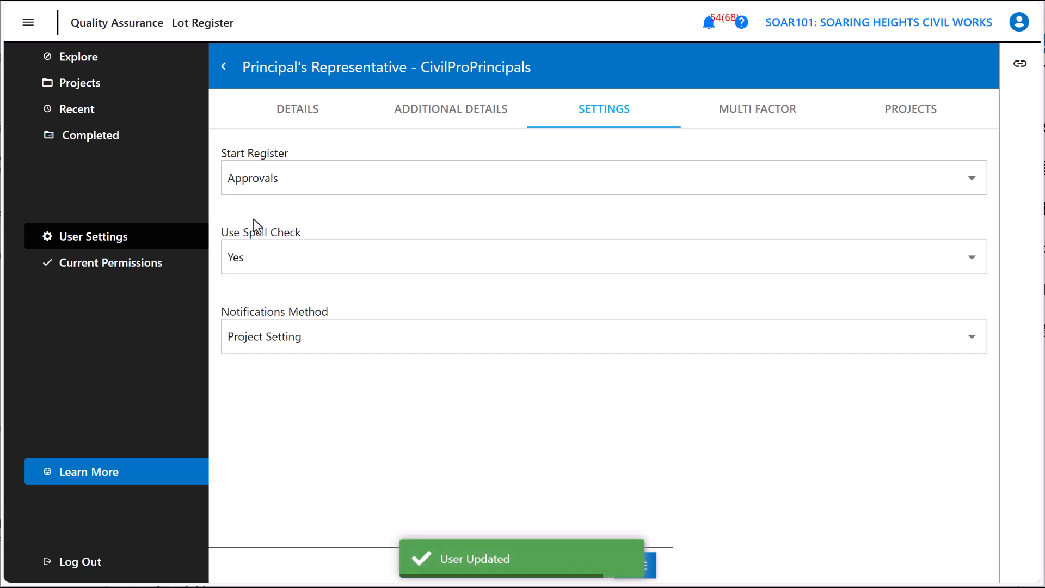
Step: Reconnect to project SOAR101 from the projects list and narrow the Subject column in the approvals register
left_click(96, 93)
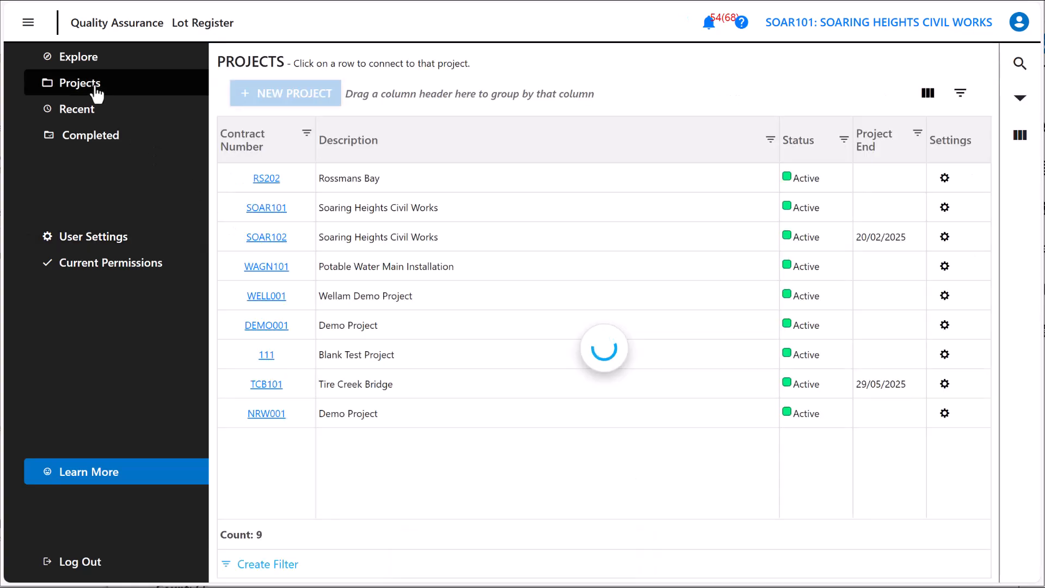
left_click(268, 209)
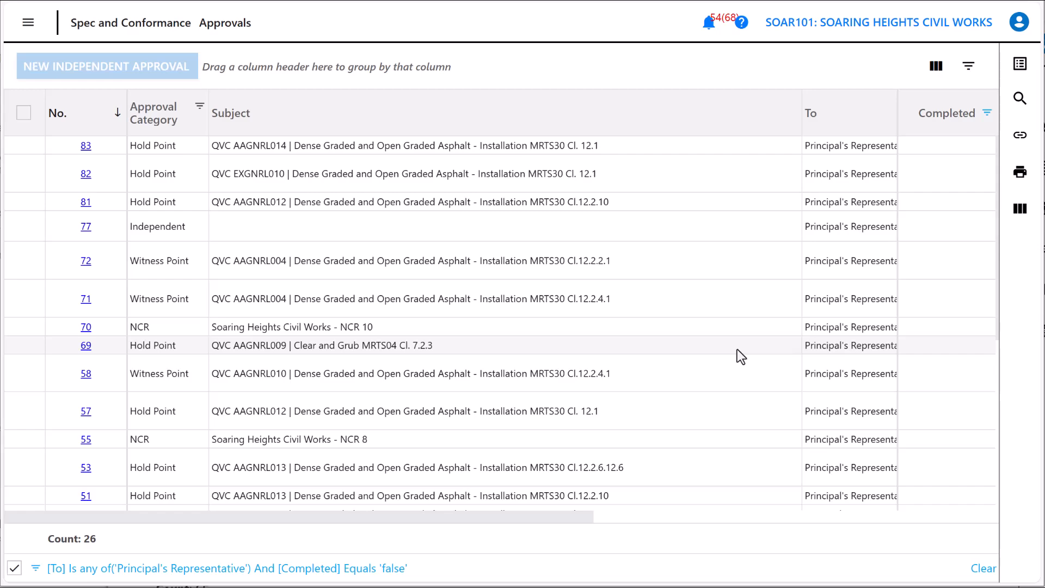
left_click_drag(803, 112, 664, 114)
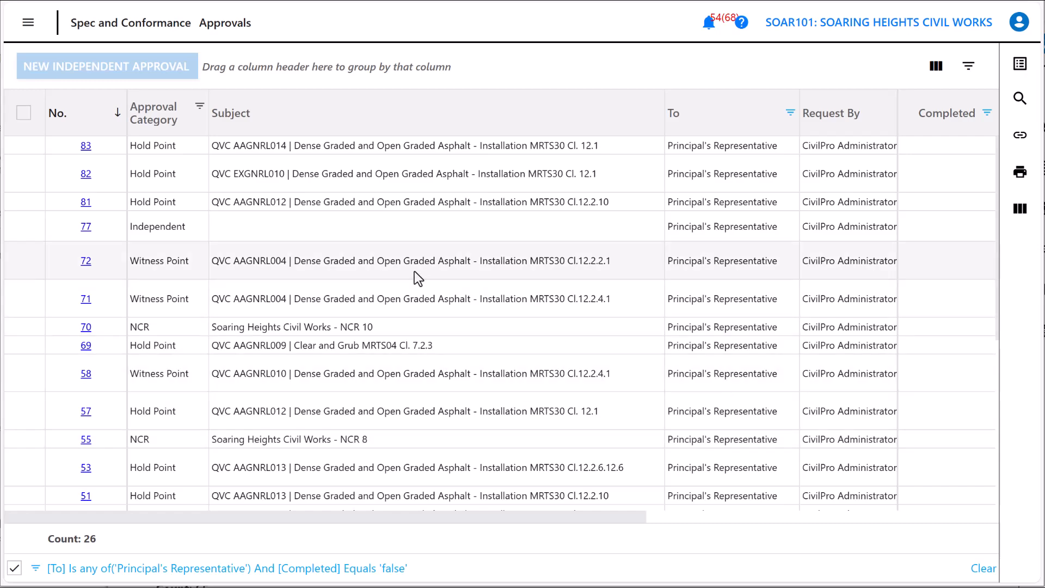
key("ctrl+minus")
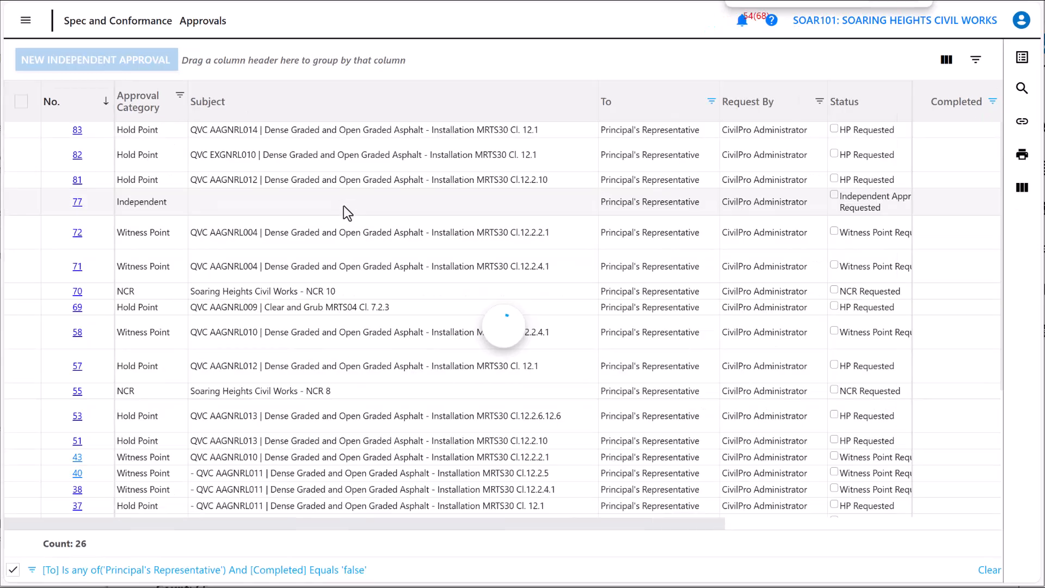
key("ctrl+minus")
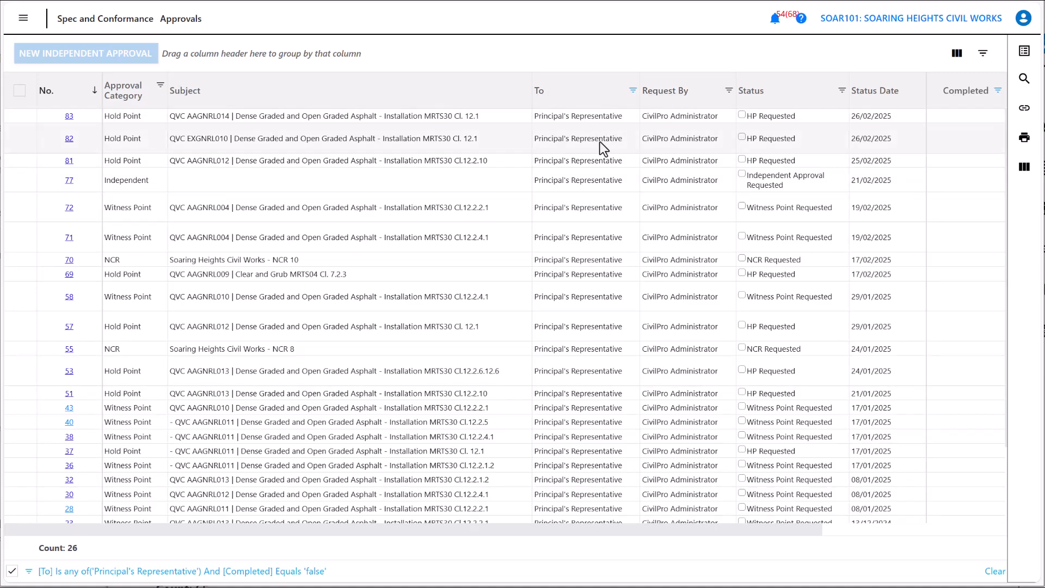
Step: Filter the approvals register to items addressed to Principal's Representative with Completed set to false
left_click(634, 91)
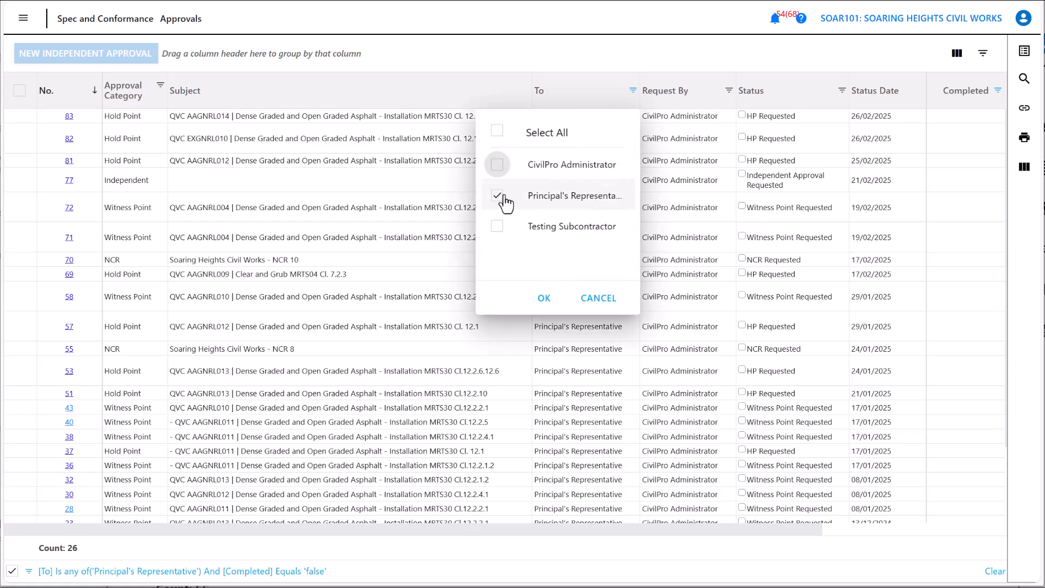
left_click(543, 305)
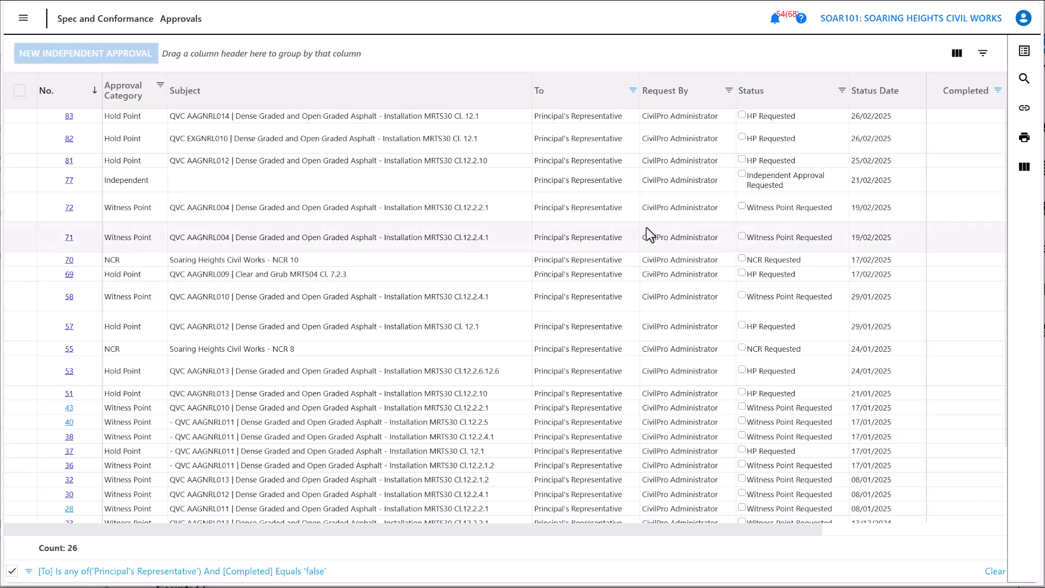
left_click(998, 91)
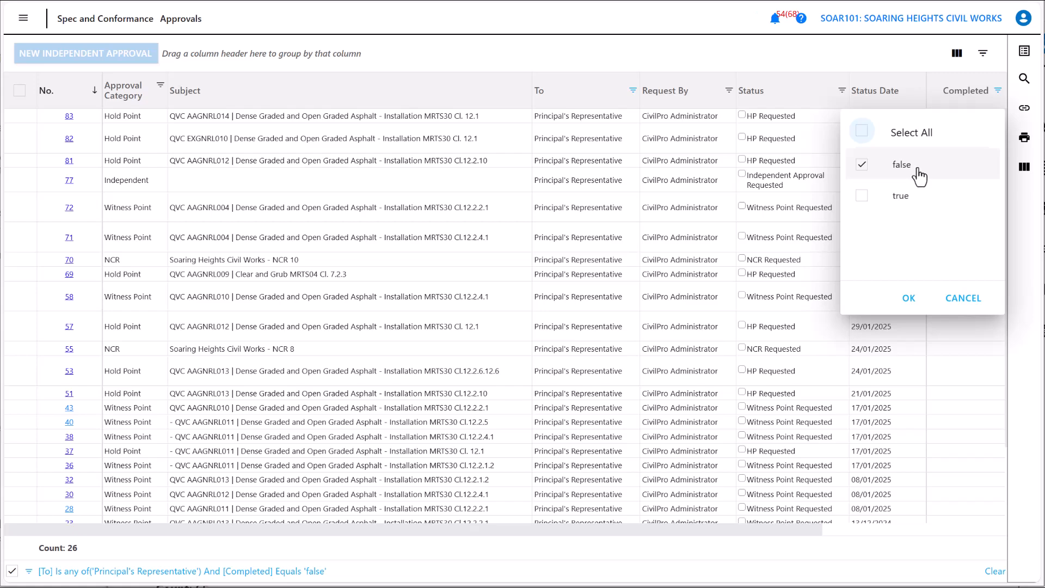
left_click(907, 300)
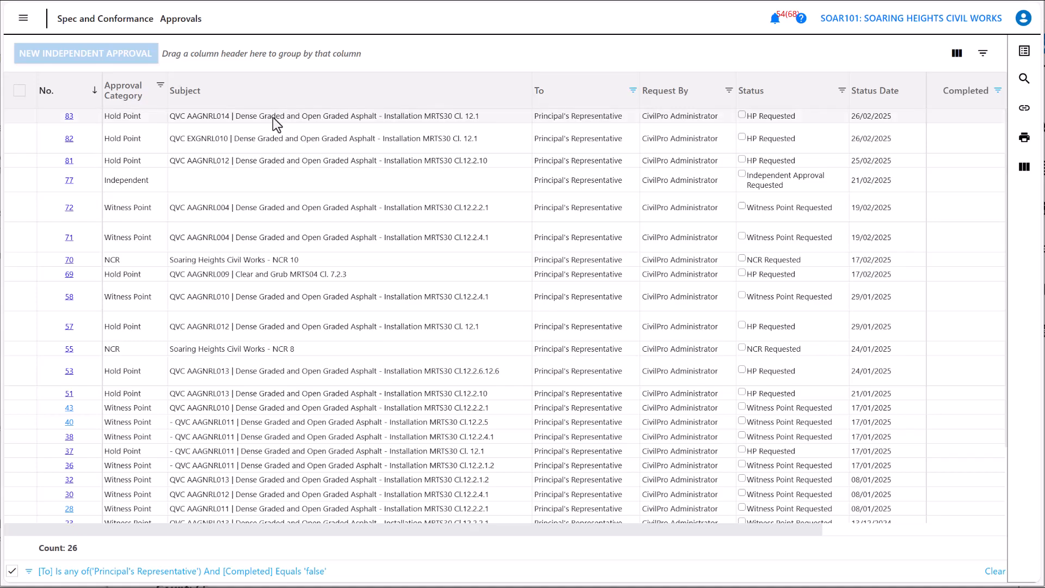
Step: Add the Due Days column to the approvals register between the Subject and To columns
left_click(1024, 169)
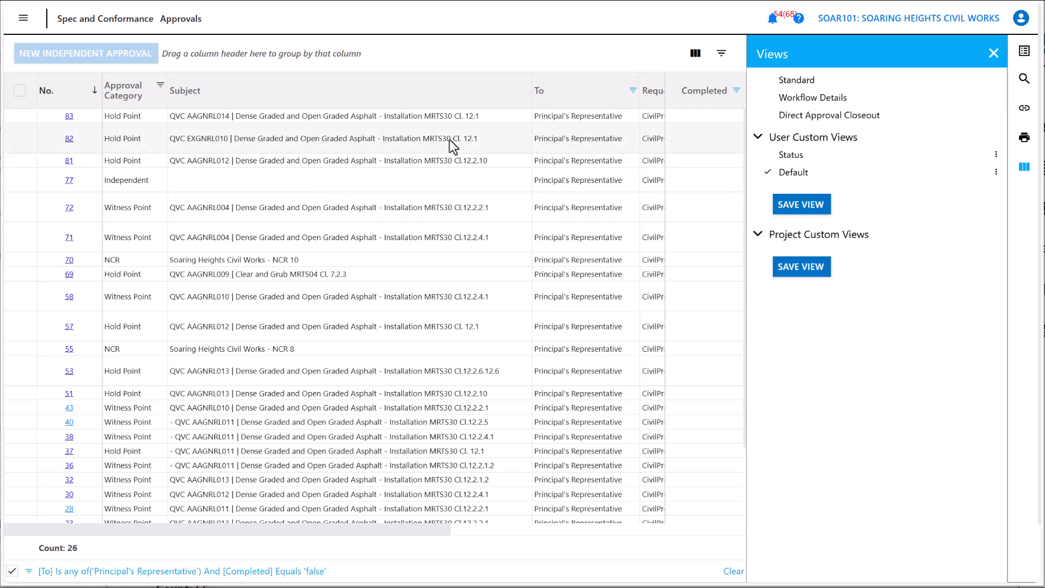
left_click(722, 57)
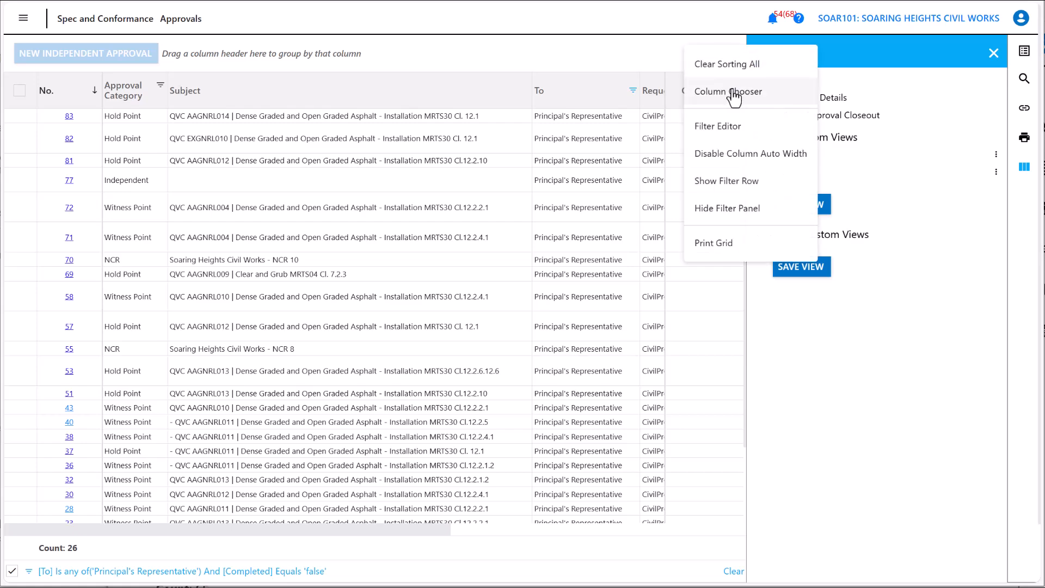
left_click(730, 93)
scroll(560, 471, "down", 6)
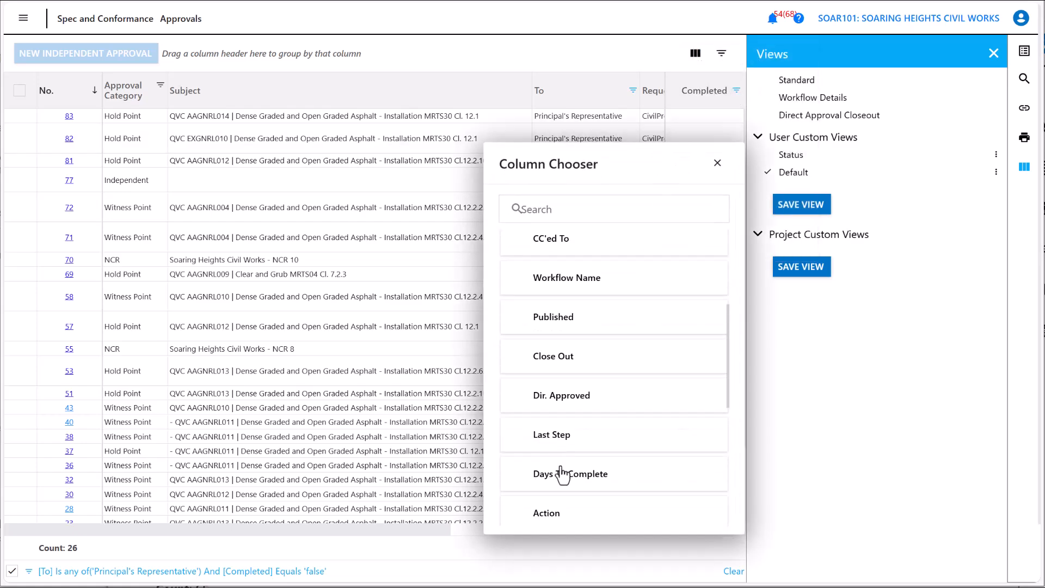
scroll(566, 485, "up", 4)
scroll(568, 476, "up", 2)
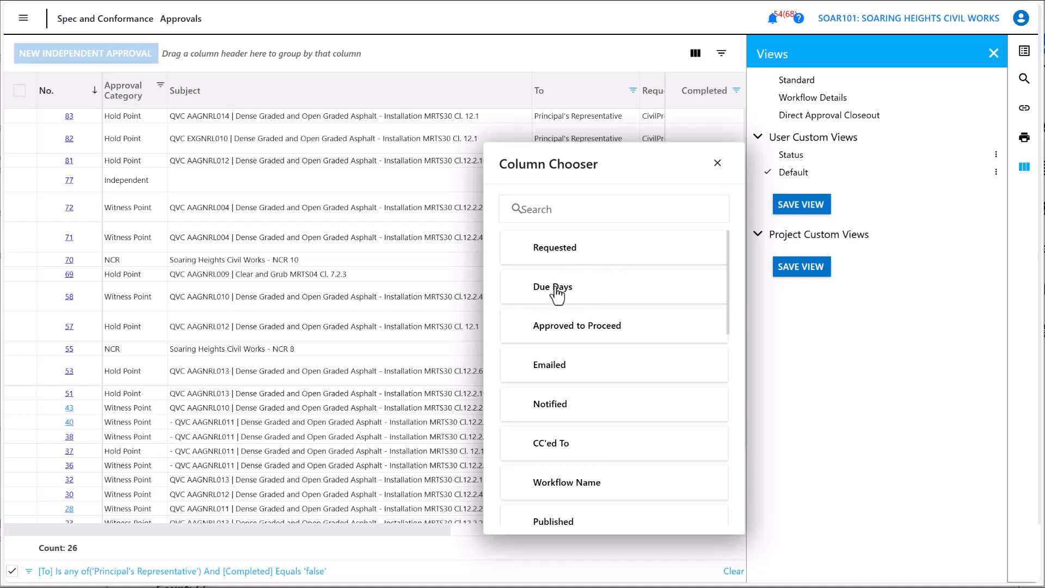
left_click_drag(560, 291, 531, 93)
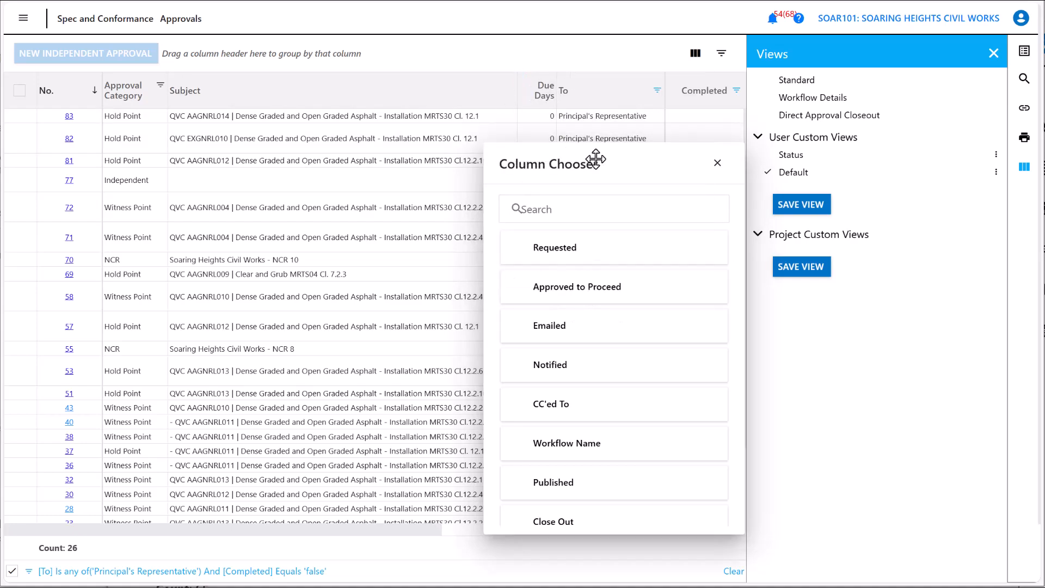
left_click(718, 163)
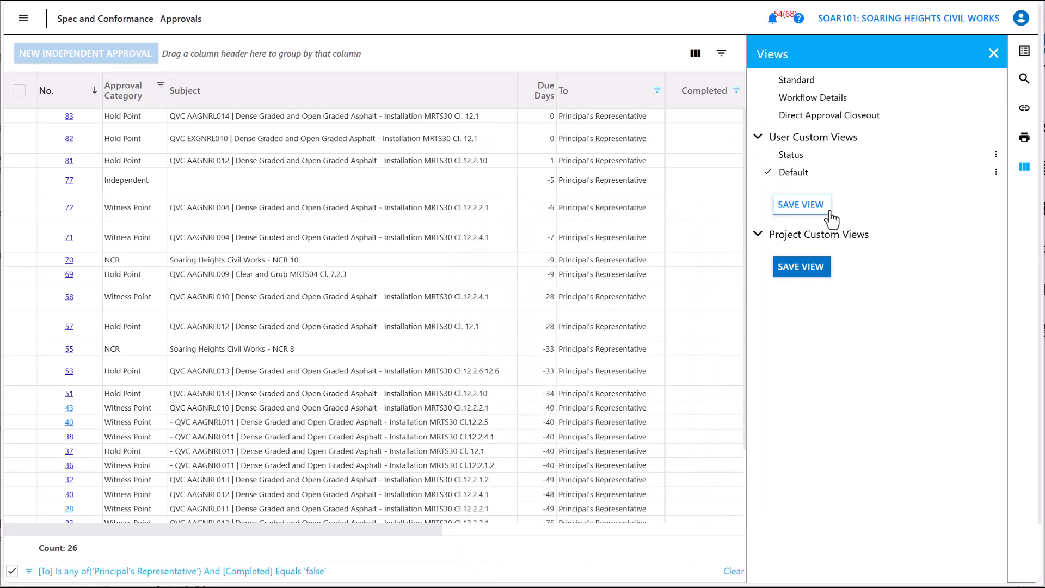
left_click(993, 54)
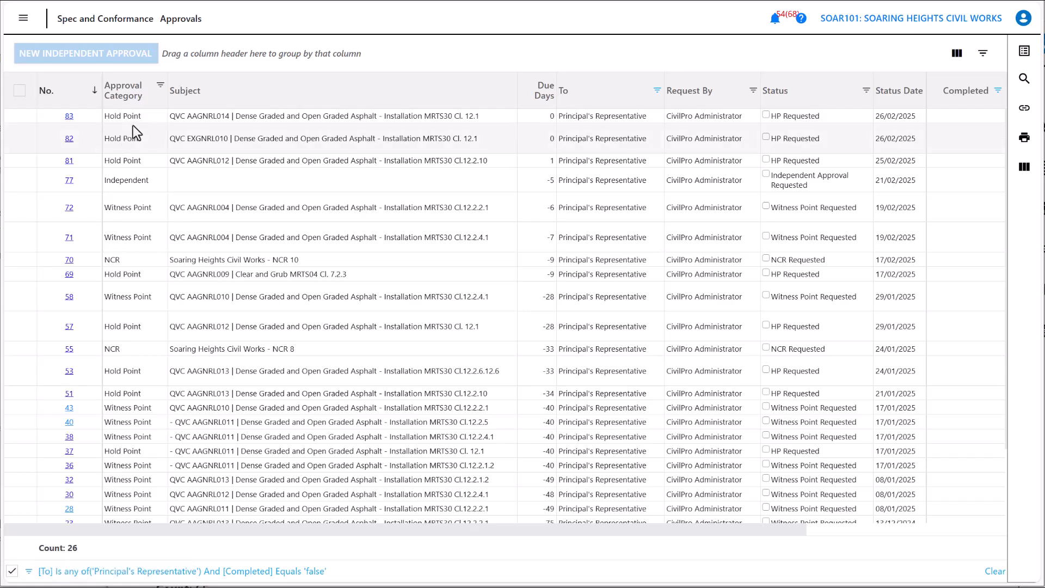
Step: Open approval 83 and review its hold point text, lot and ITP clause details, and action logs
left_click(72, 117)
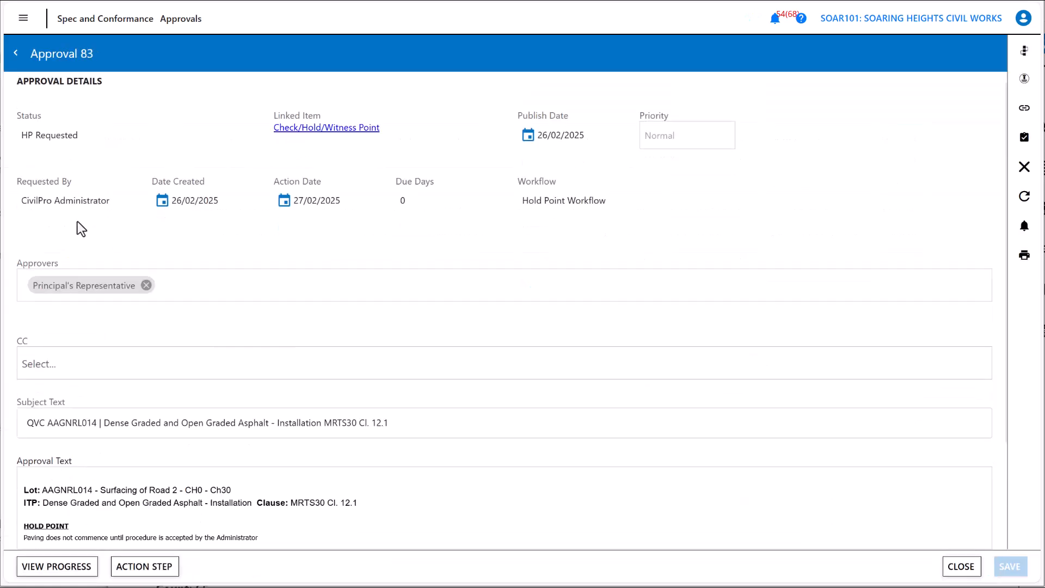
scroll(78, 221, "down", 3)
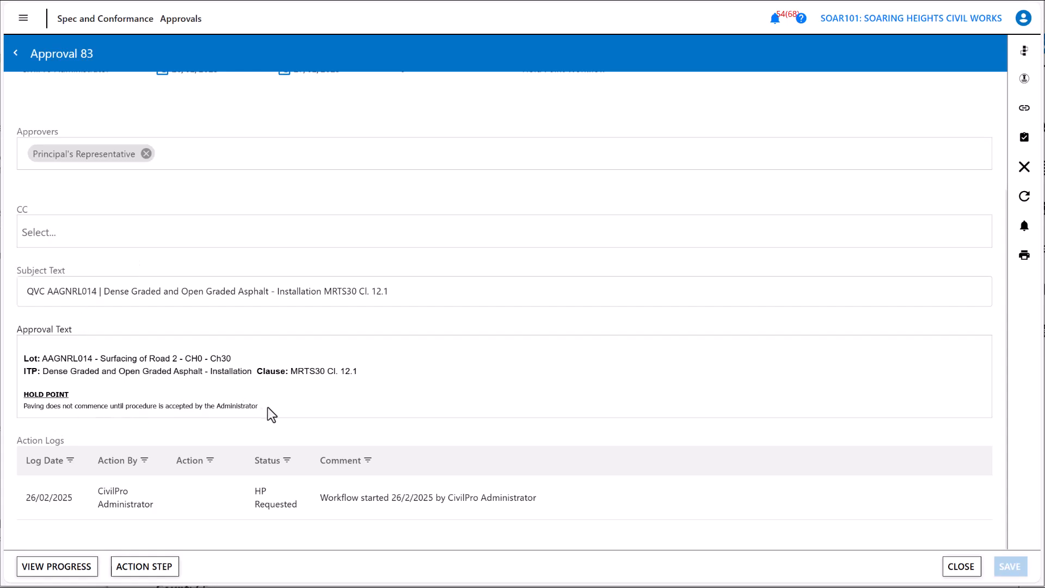
left_click_drag(267, 407, 19, 393)
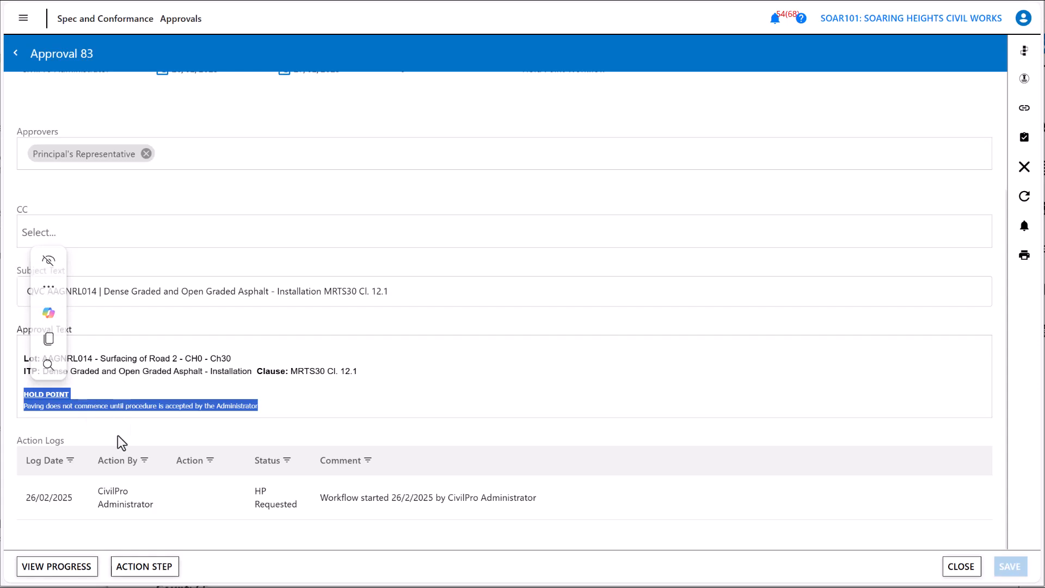
left_click(300, 405)
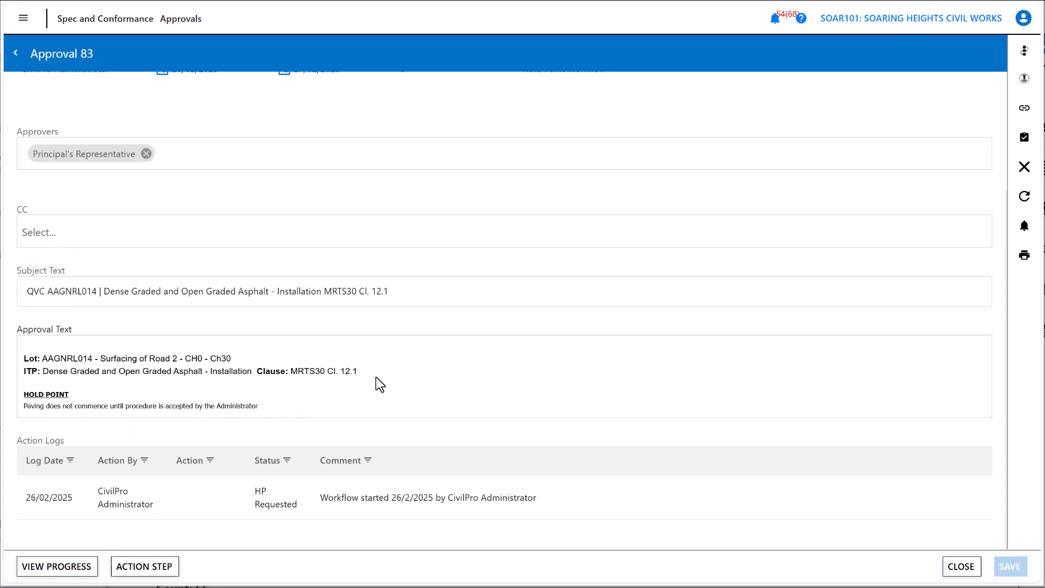
left_click_drag(376, 377, 30, 358)
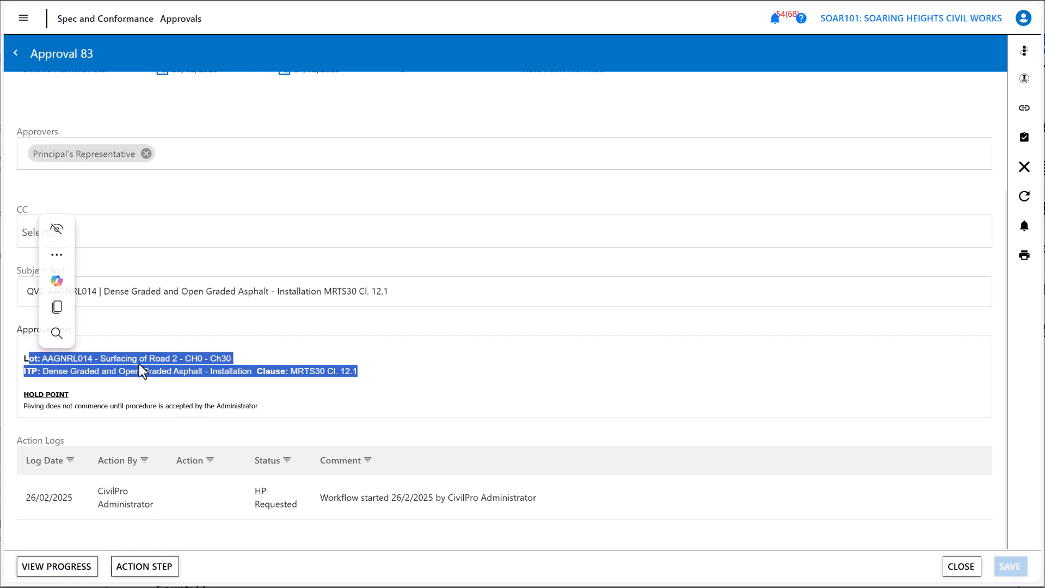
left_click(377, 386)
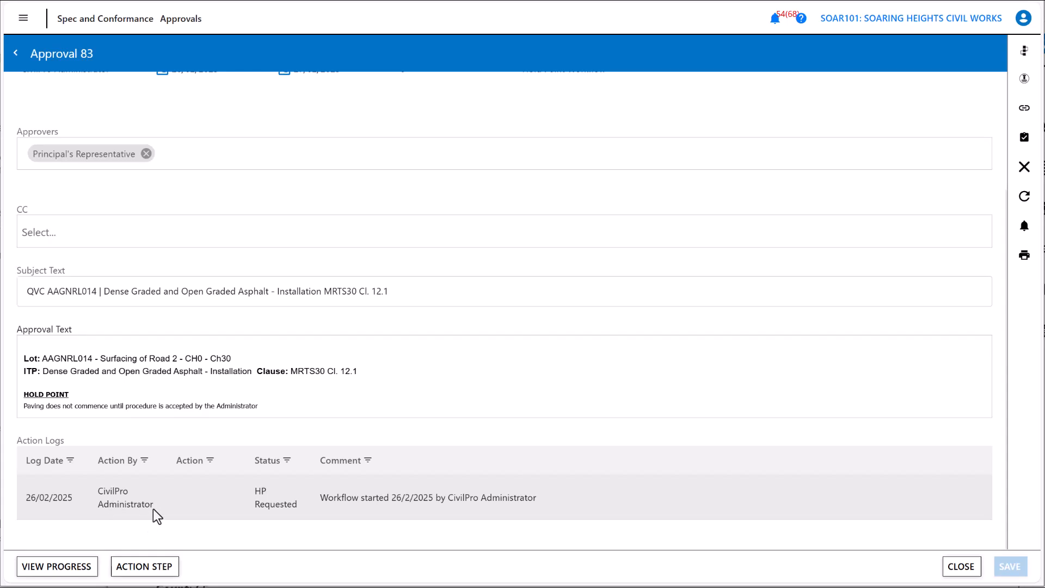
Step: Review the linked Check/Hold/Witness Point checklist of approval 83, and return to examine the approval's related items
scroll(146, 495, "up", 3)
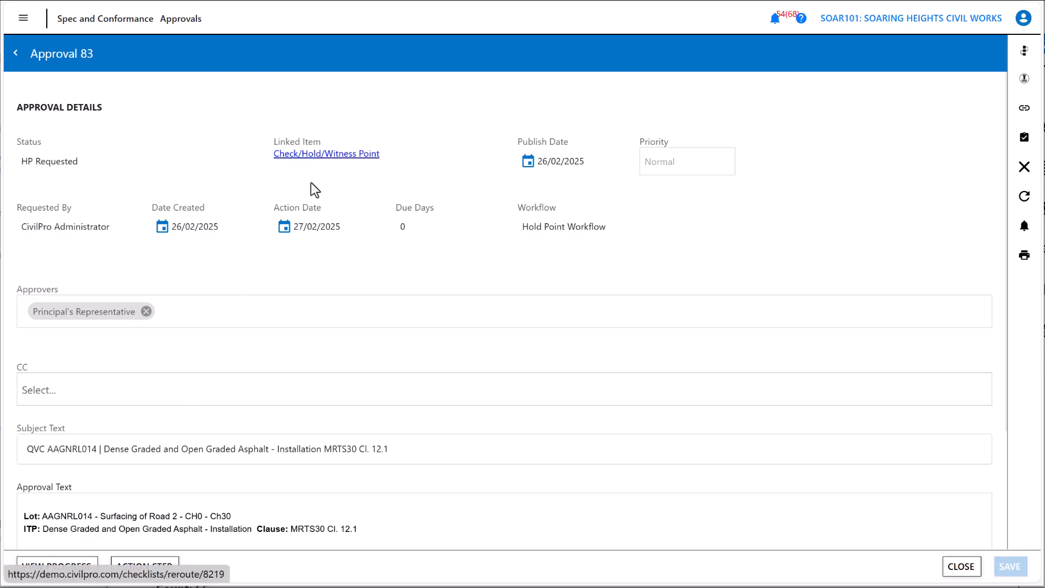
left_click(331, 156)
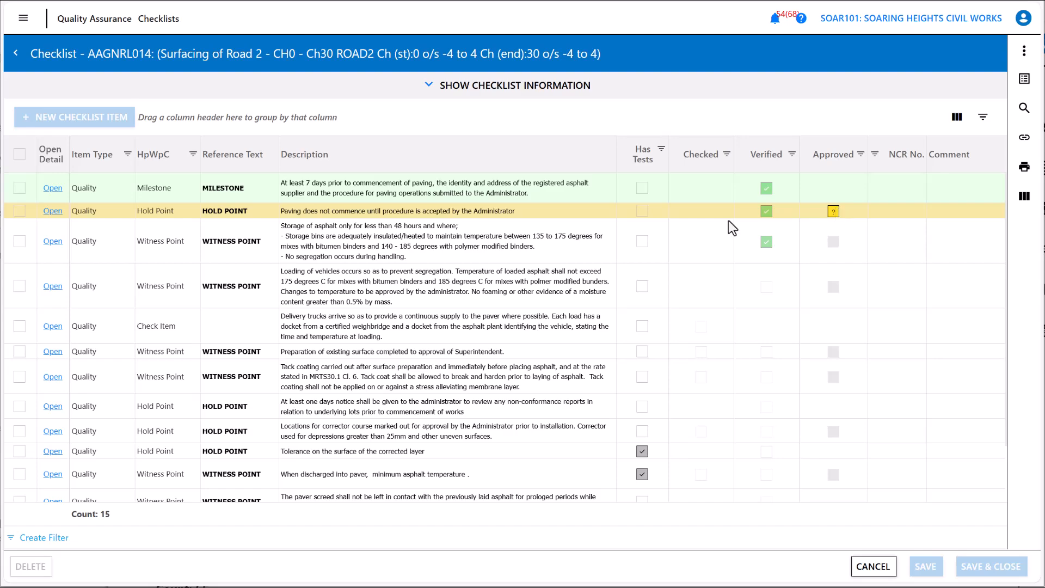
left_click(17, 53)
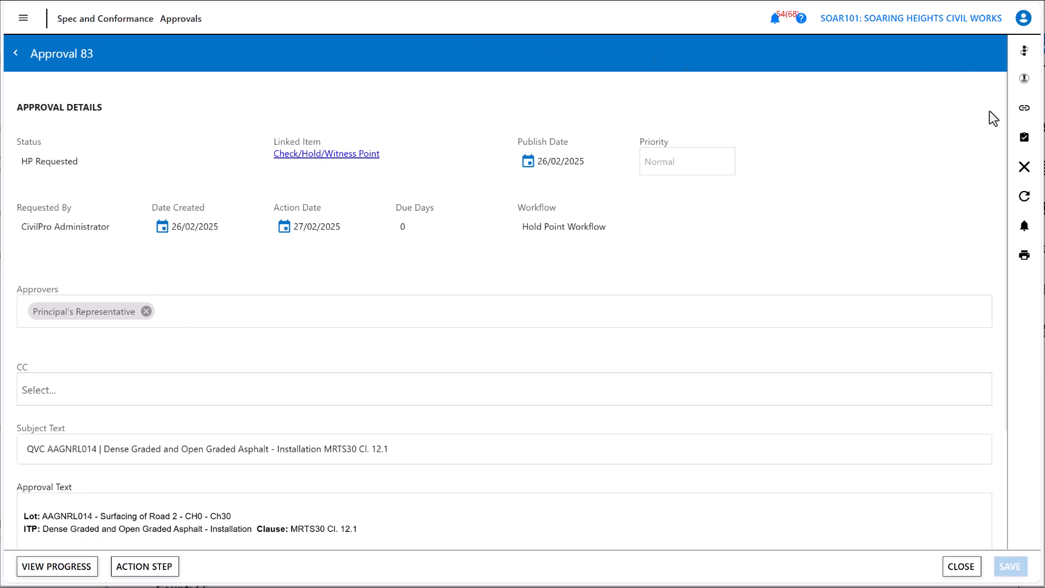
left_click(1025, 107)
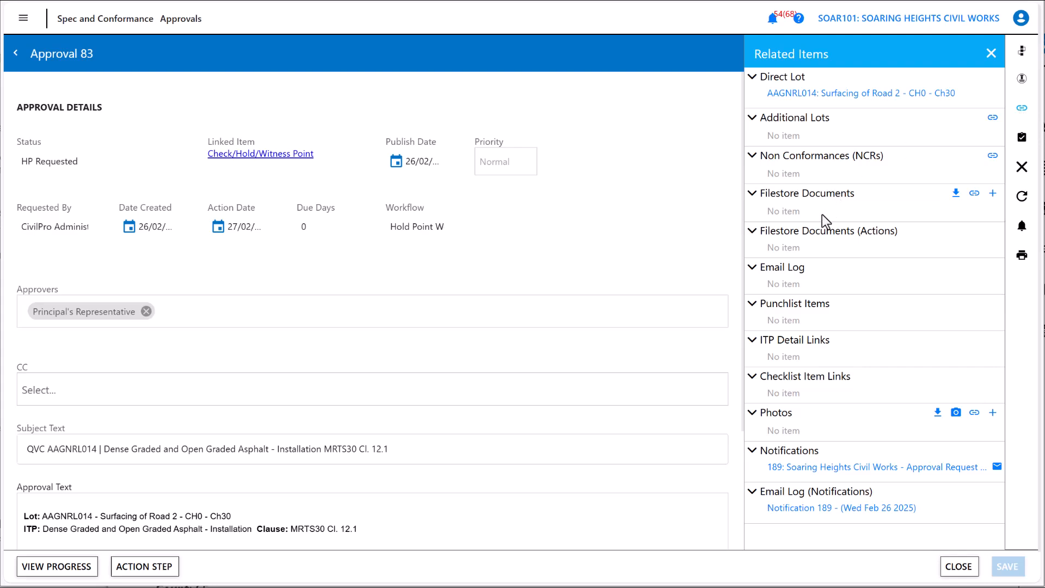
left_click(1022, 108)
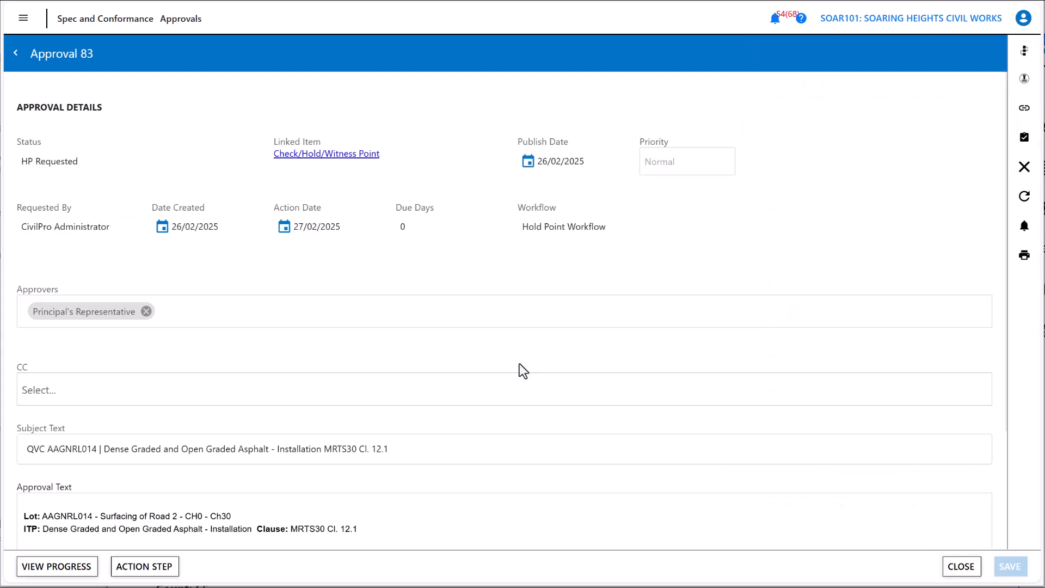
Step: Review the available actions for approval 83's current step and its workflow progress diagram, and return to the approval details
left_click(143, 568)
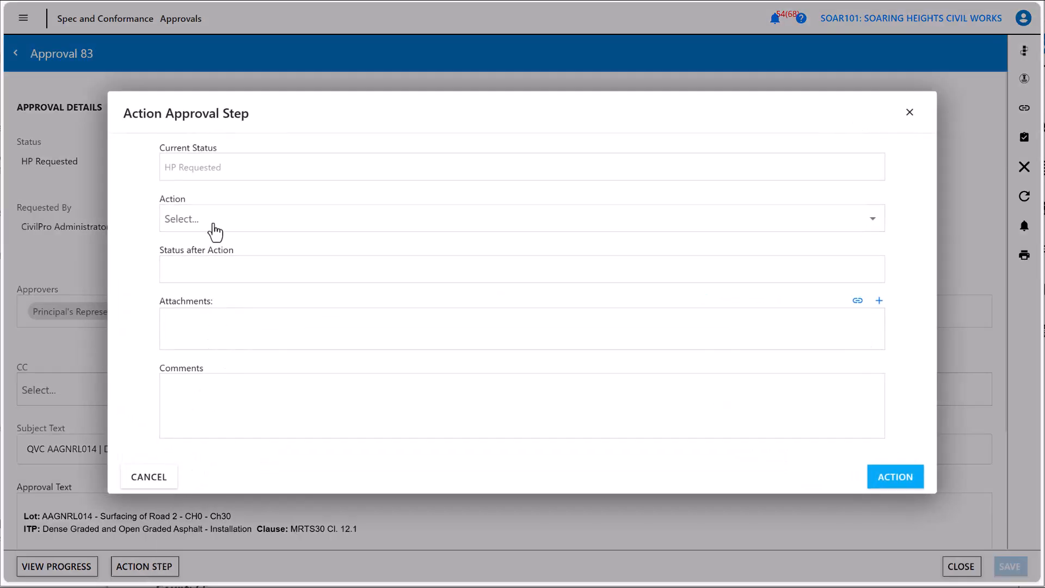
left_click(194, 223)
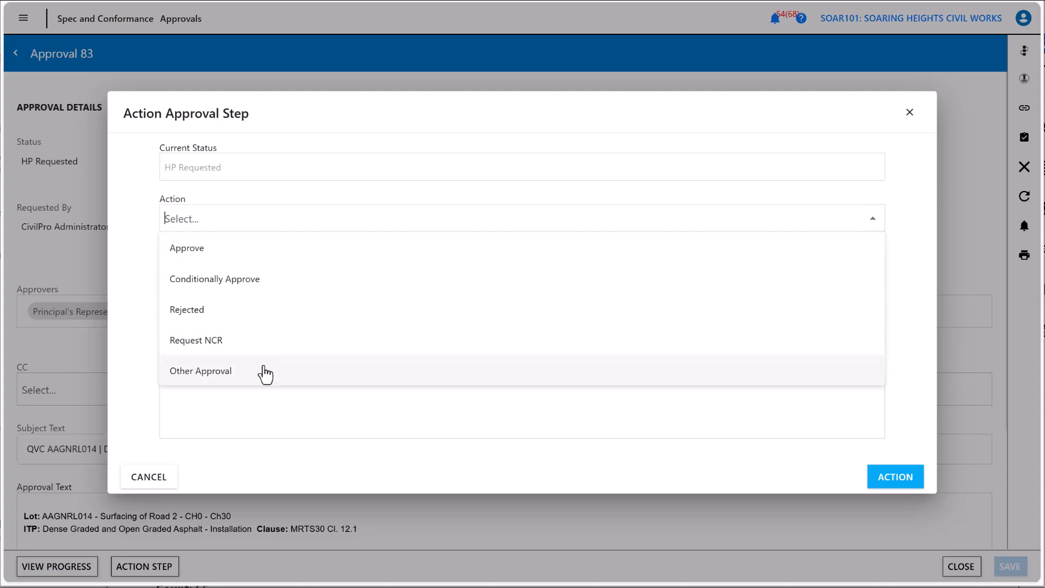
left_click(910, 113)
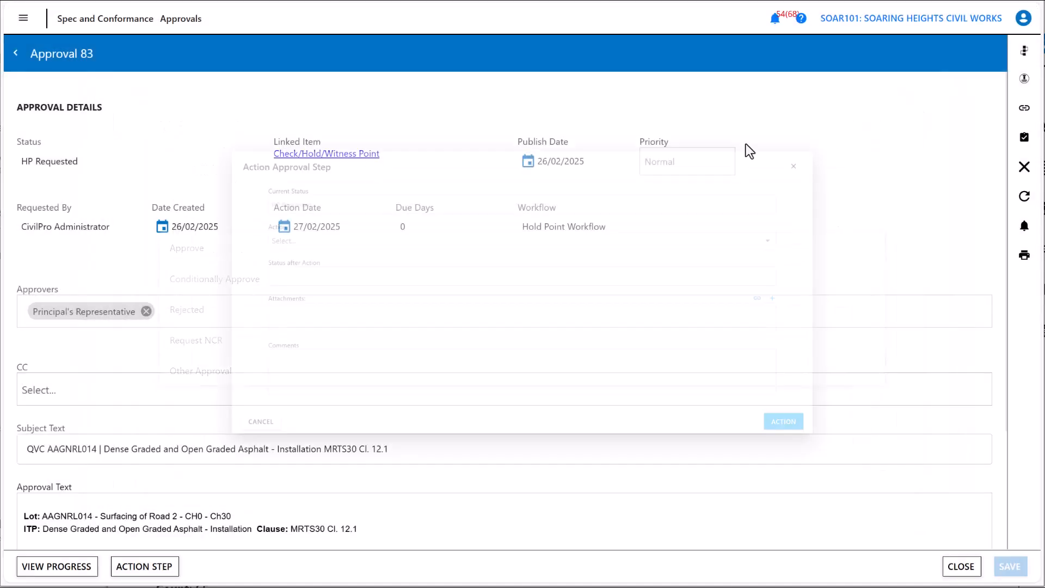
left_click(60, 568)
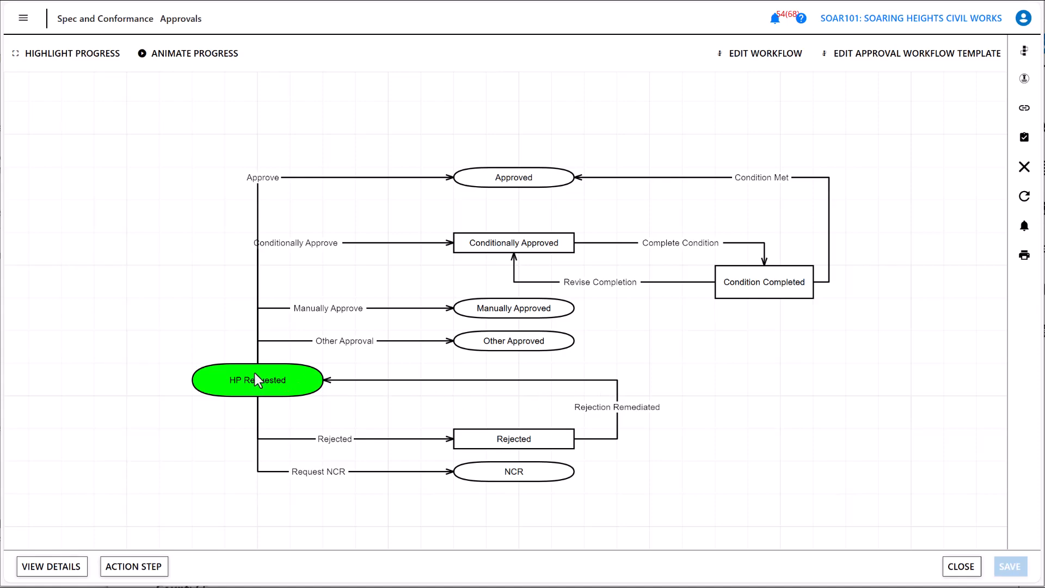
left_click(50, 567)
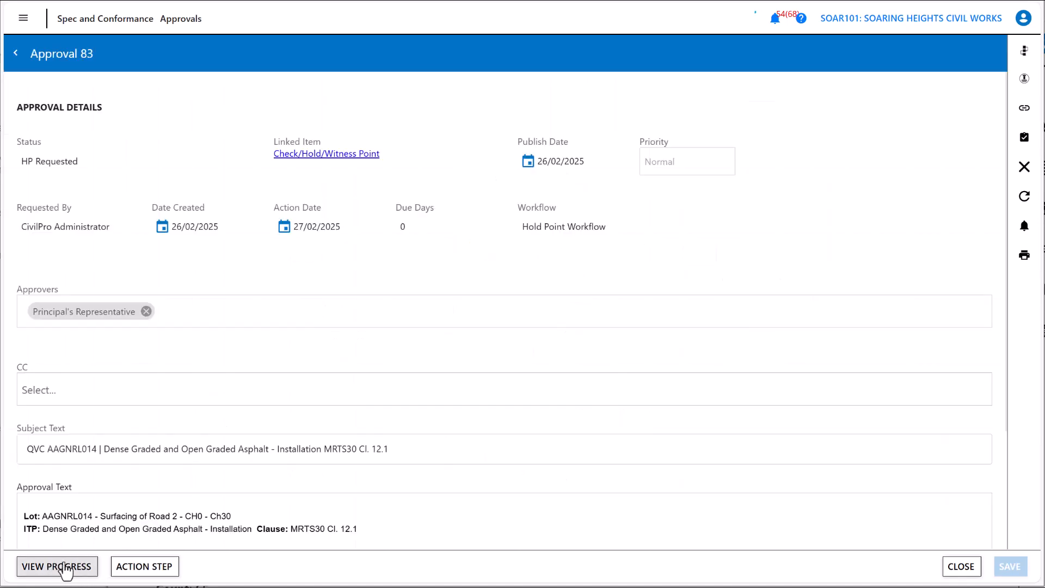
Step: Action the current step of approval 83 as Approve with the comment "Comments" and no attachments
left_click(145, 566)
left_click(222, 217)
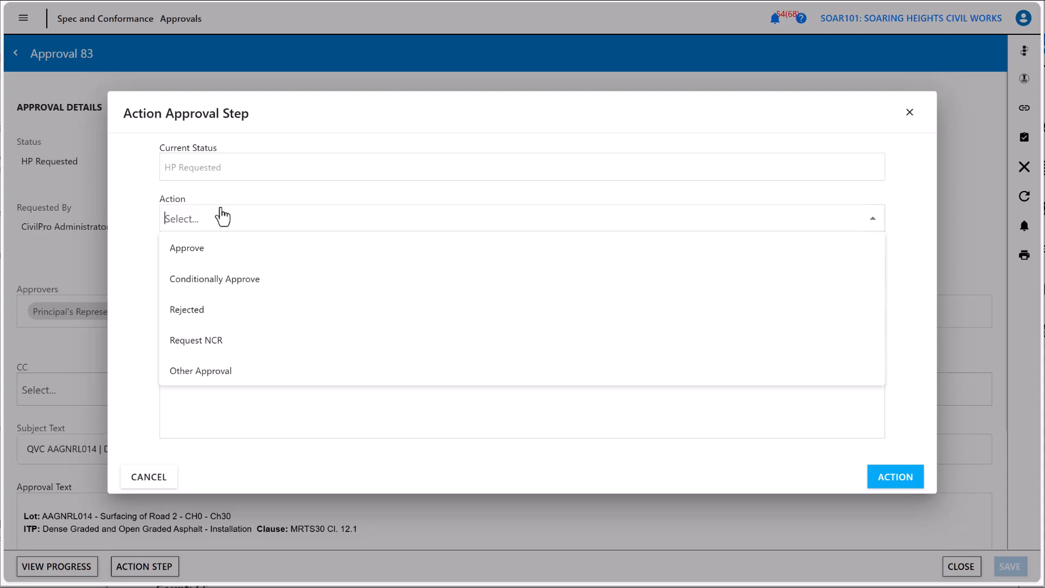
left_click(224, 259)
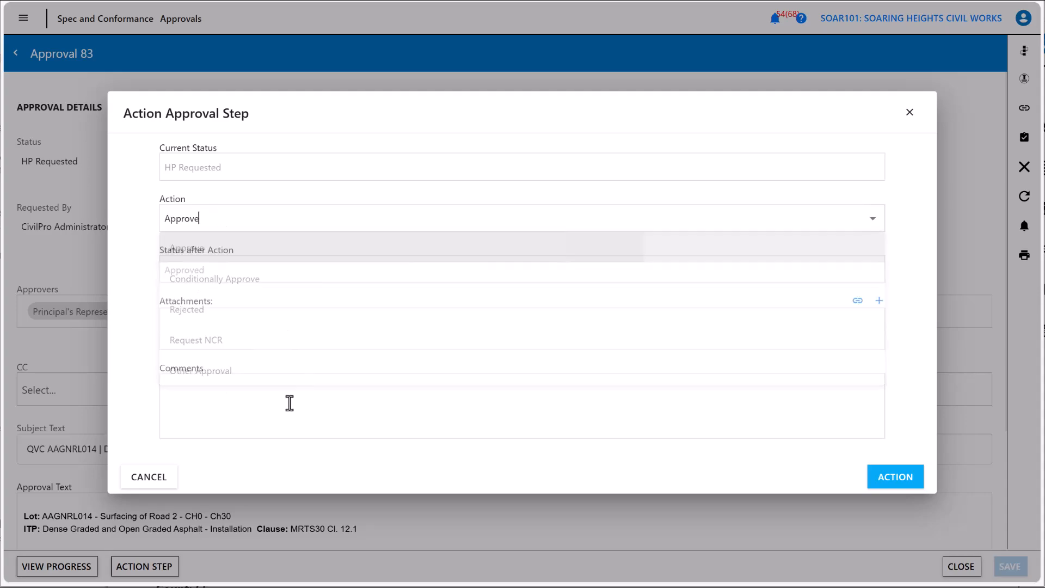
left_click(880, 301)
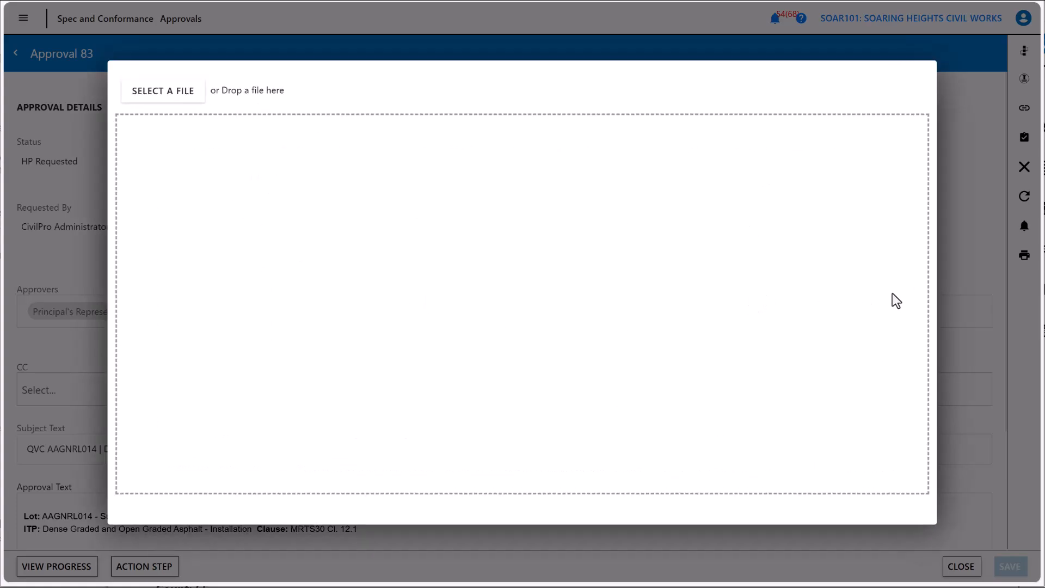
left_click(975, 278)
left_click(197, 422)
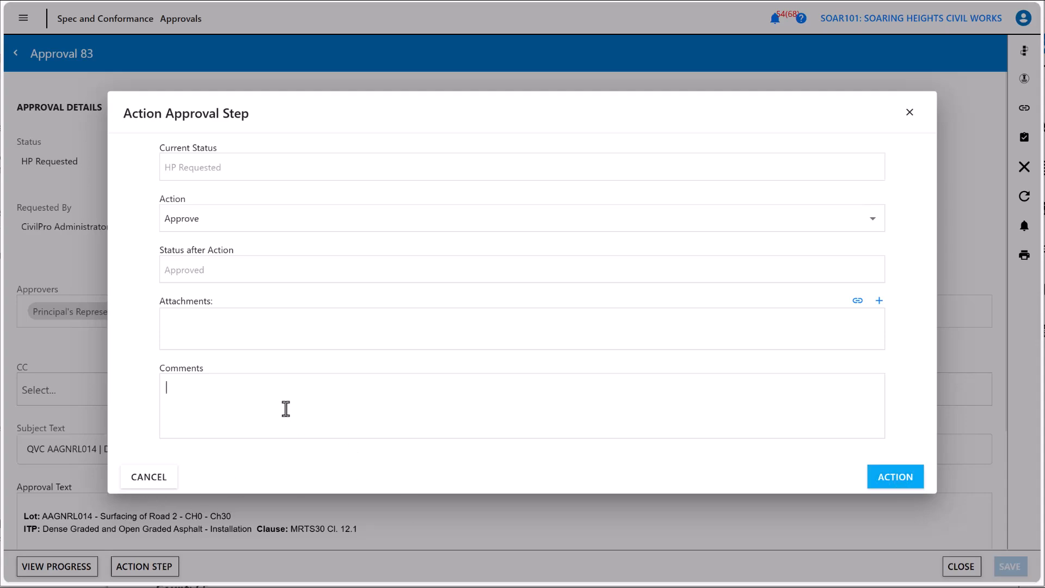
type("Comments")
left_click(894, 481)
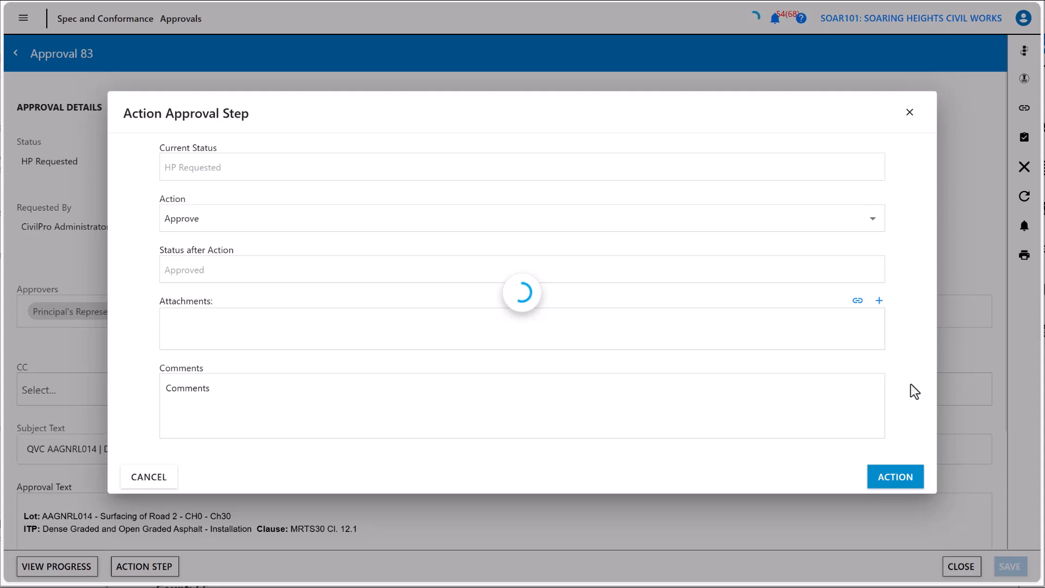
left_click(899, 484)
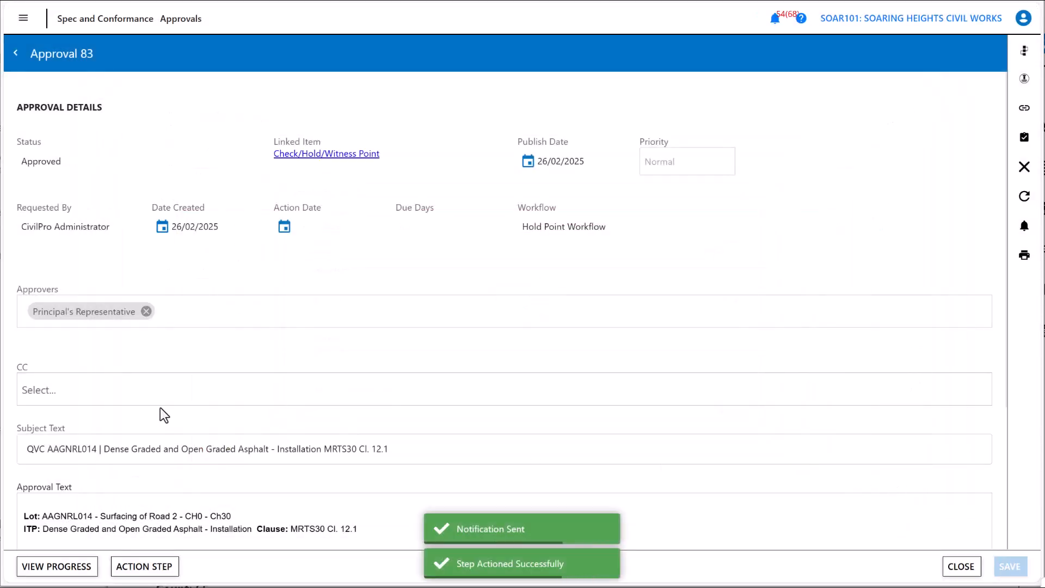
Step: Review the action logs of approval 83 and the related items of its hold point in the linked checklist
scroll(180, 376, "down", 3)
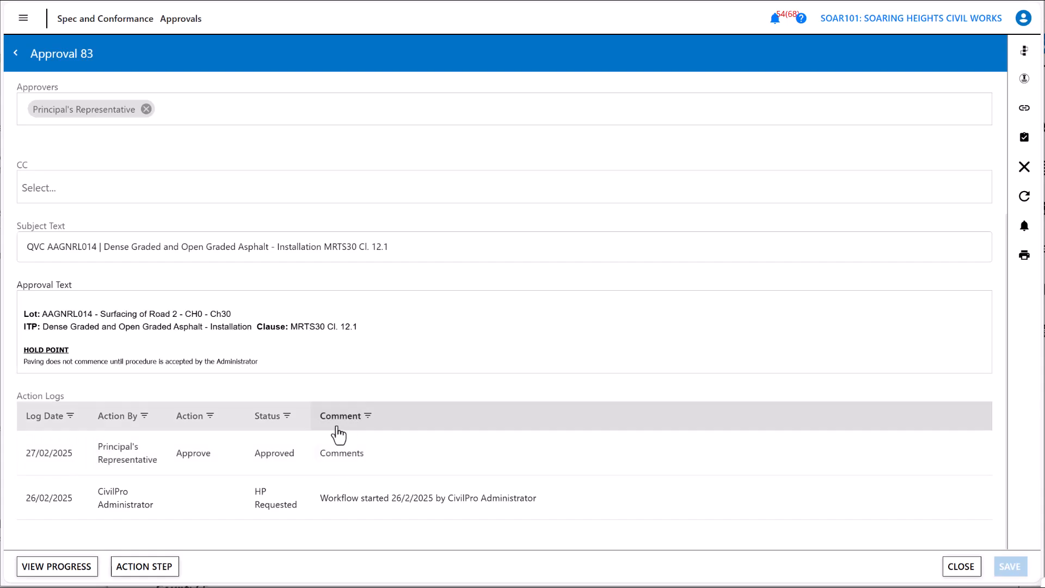
scroll(338, 452, "up", 4)
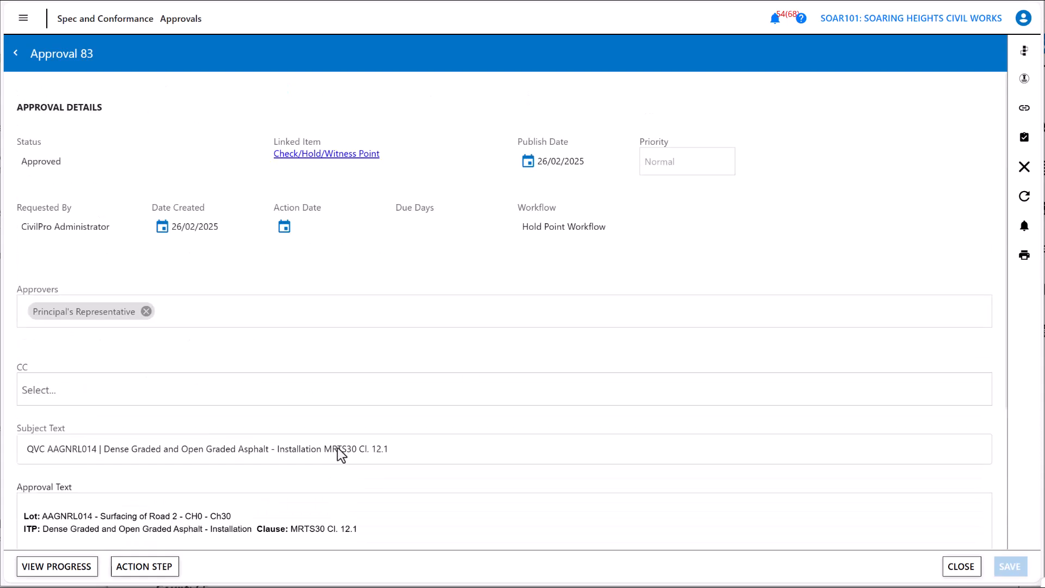
left_click(331, 155)
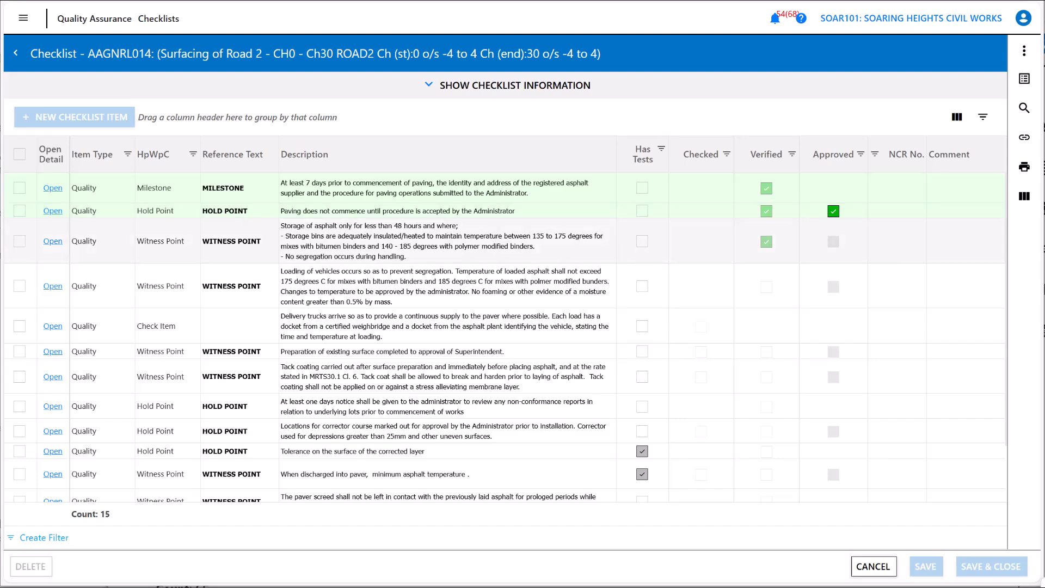
left_click(19, 211)
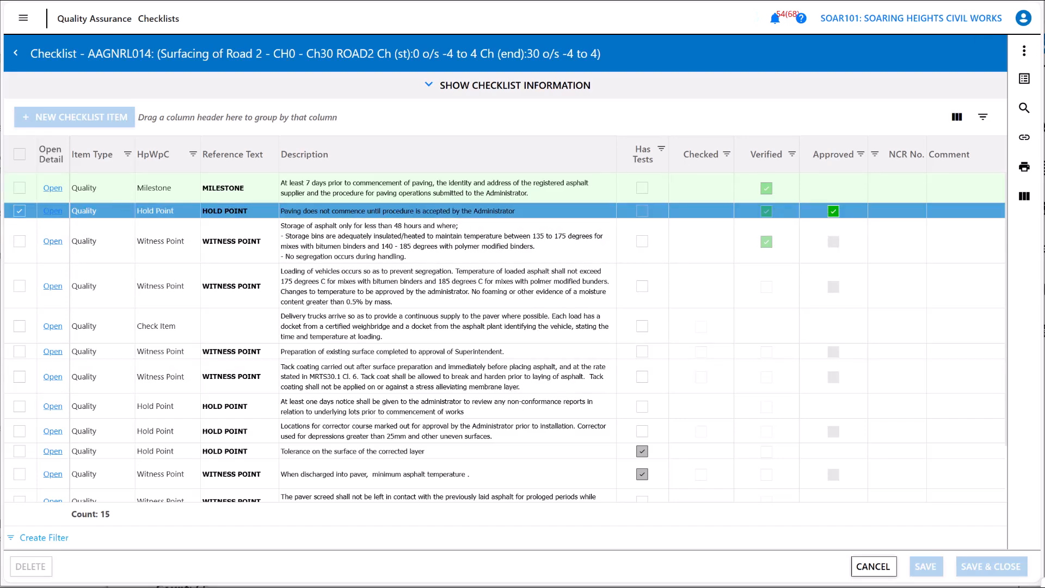
left_click(1025, 137)
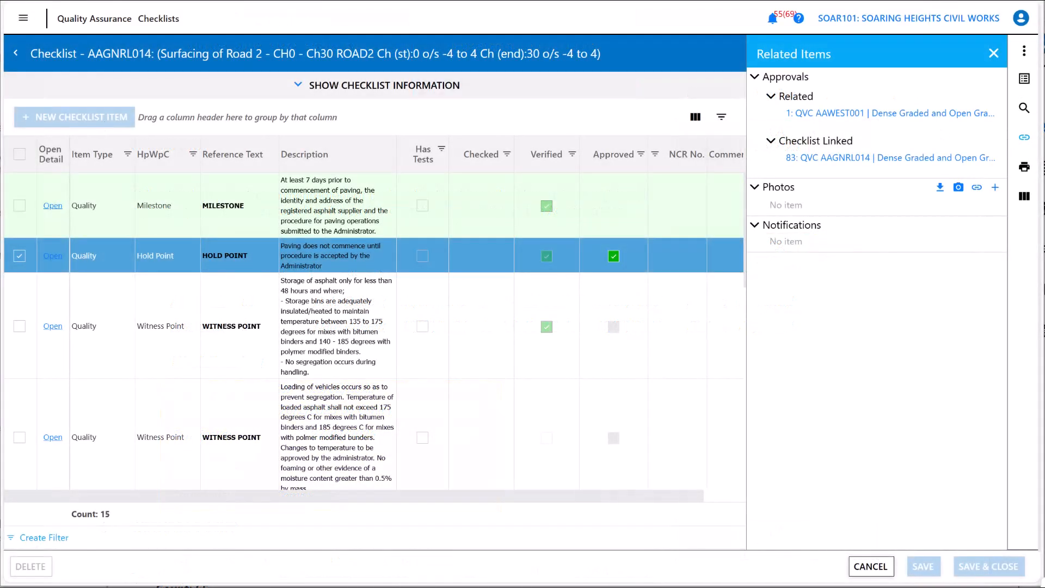
left_click(1016, 137)
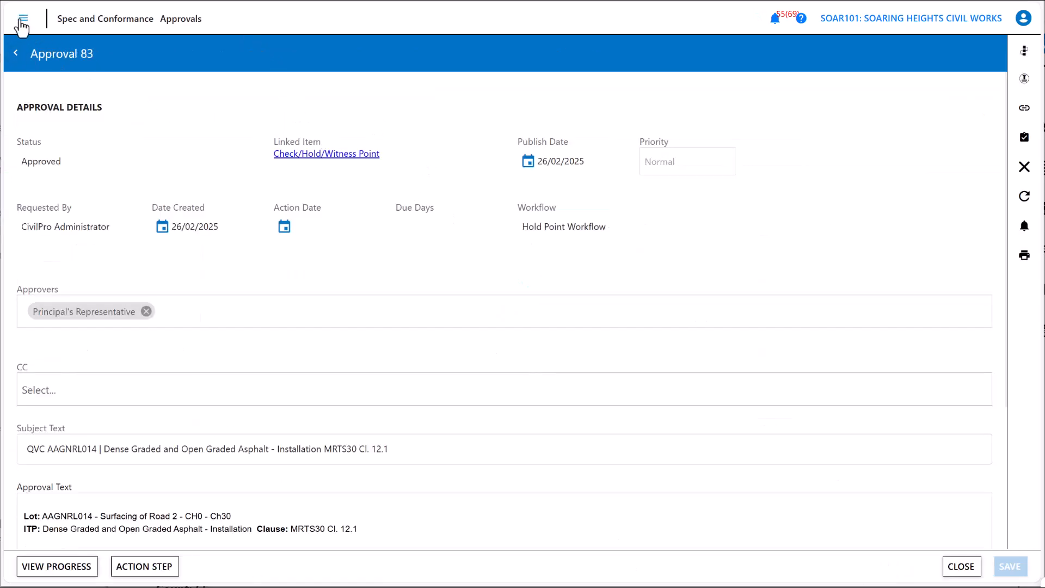
Step: Leave approval 83 and reconnect to the SOAR101 project from the projects list
left_click(23, 18)
left_click(112, 34)
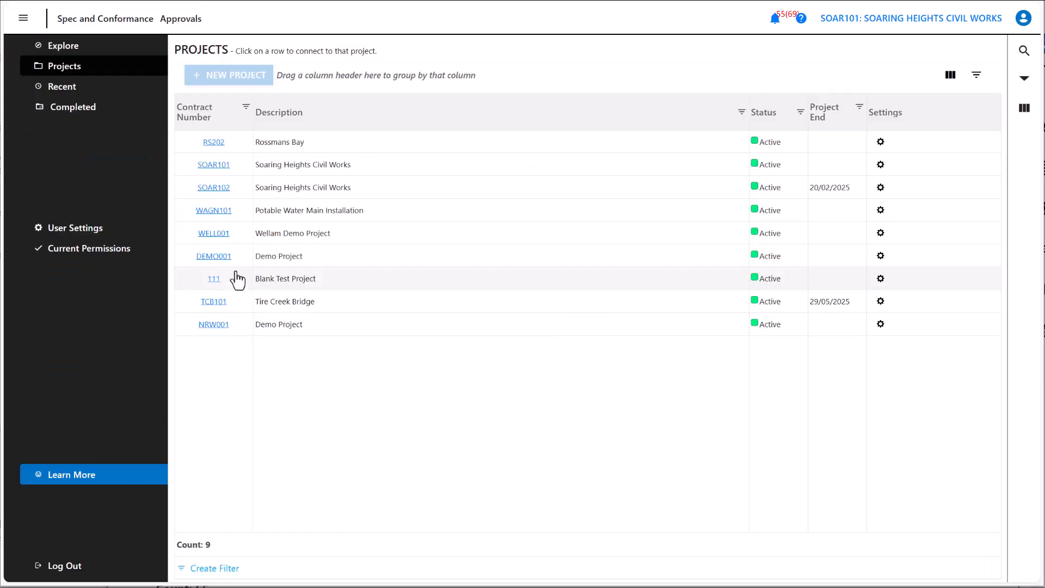
left_click(212, 168)
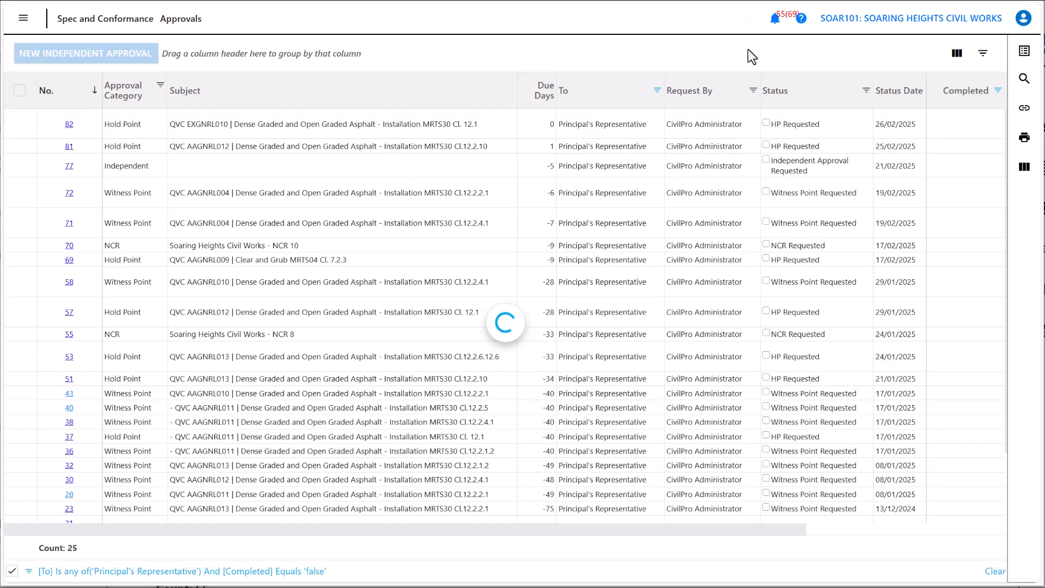
Step: Examine the Start Register options in the user account settings, and reopen the SOAR101 project
left_click(1025, 19)
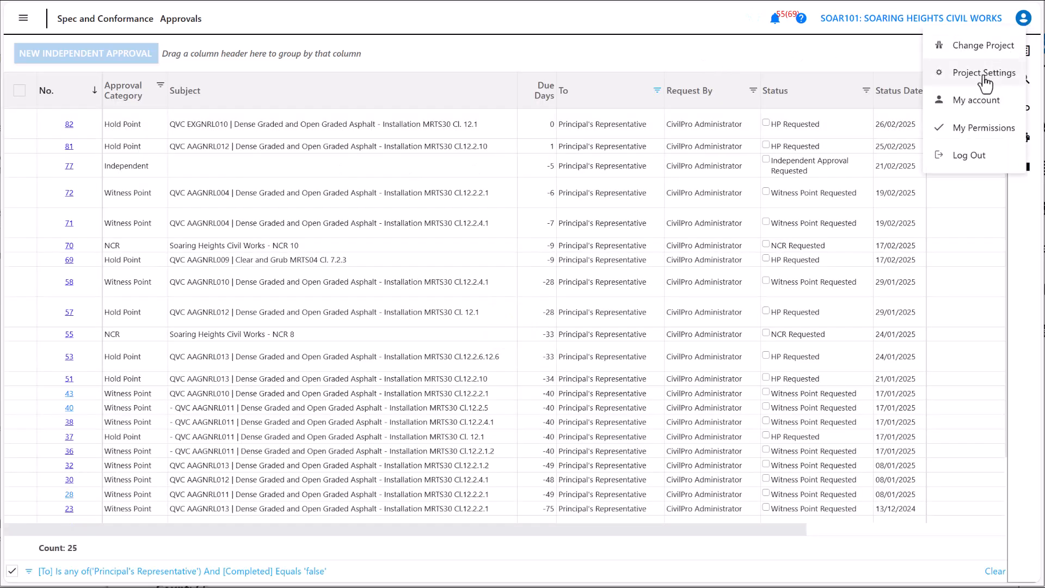
left_click(975, 104)
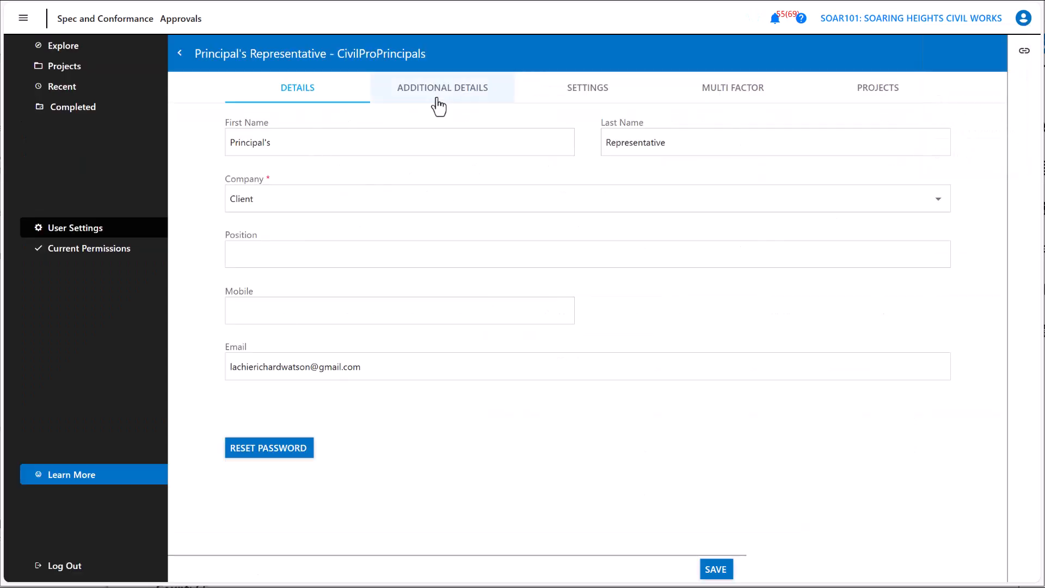
left_click(648, 89)
left_click(299, 142)
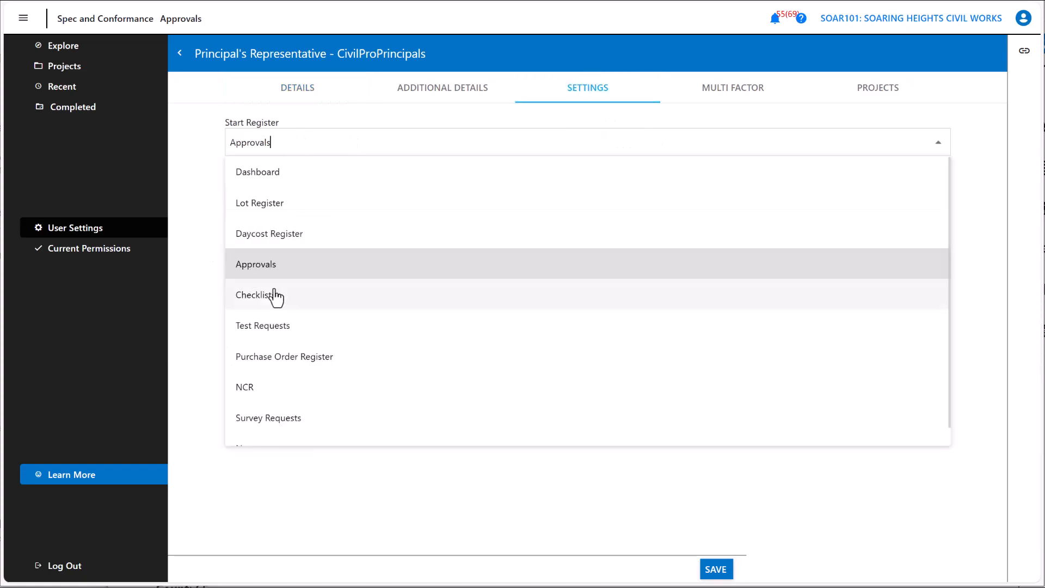
left_click(182, 126)
left_click(67, 67)
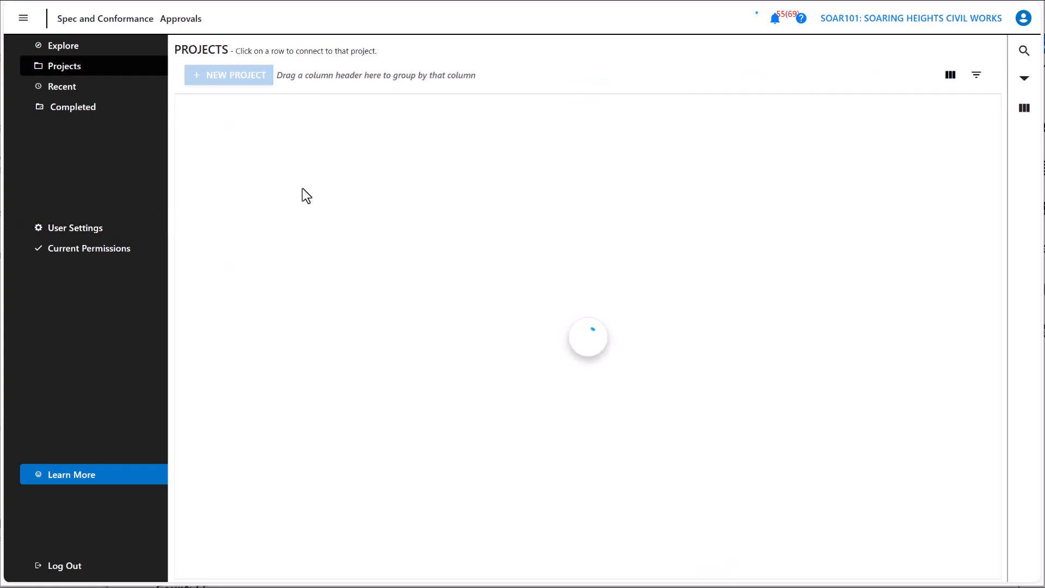
left_click(219, 165)
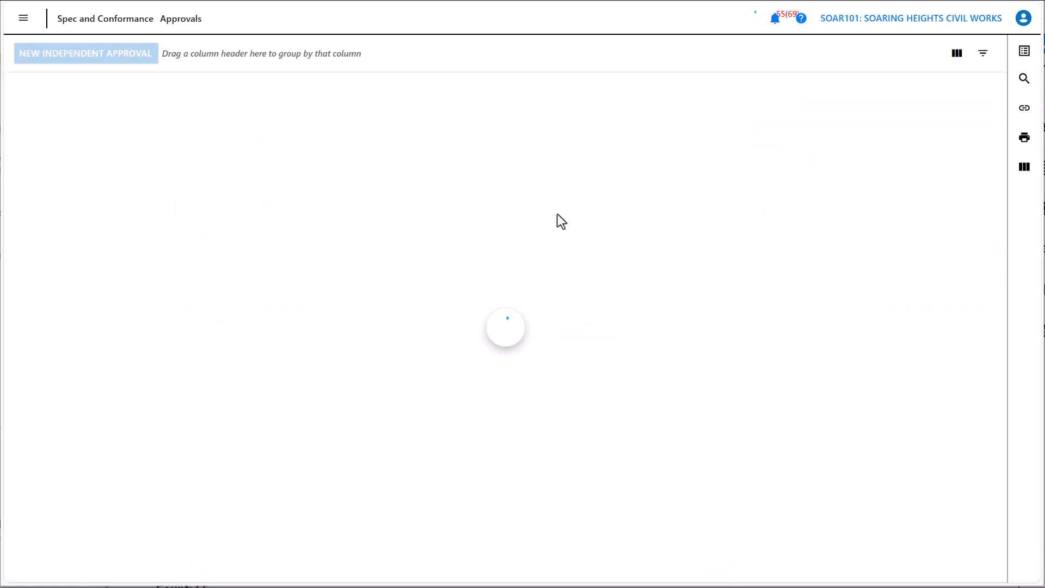